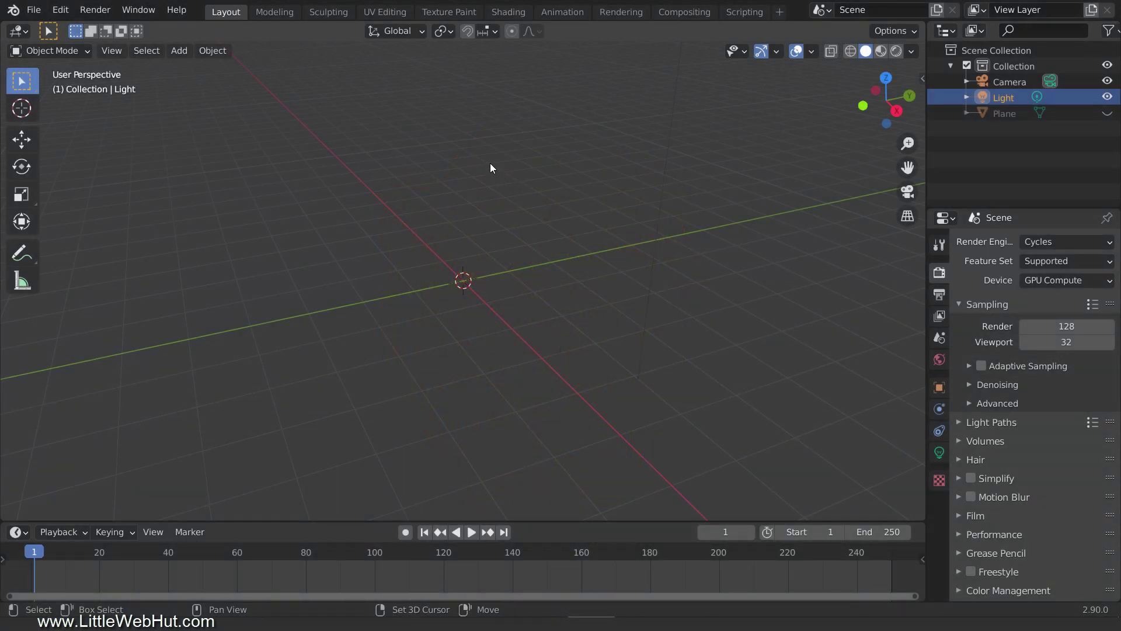
- Add a UV sphere at the scene's origin and insert a Scale keyframe for it at frame 1
key(shift+a)
mouse_move(490, 162)
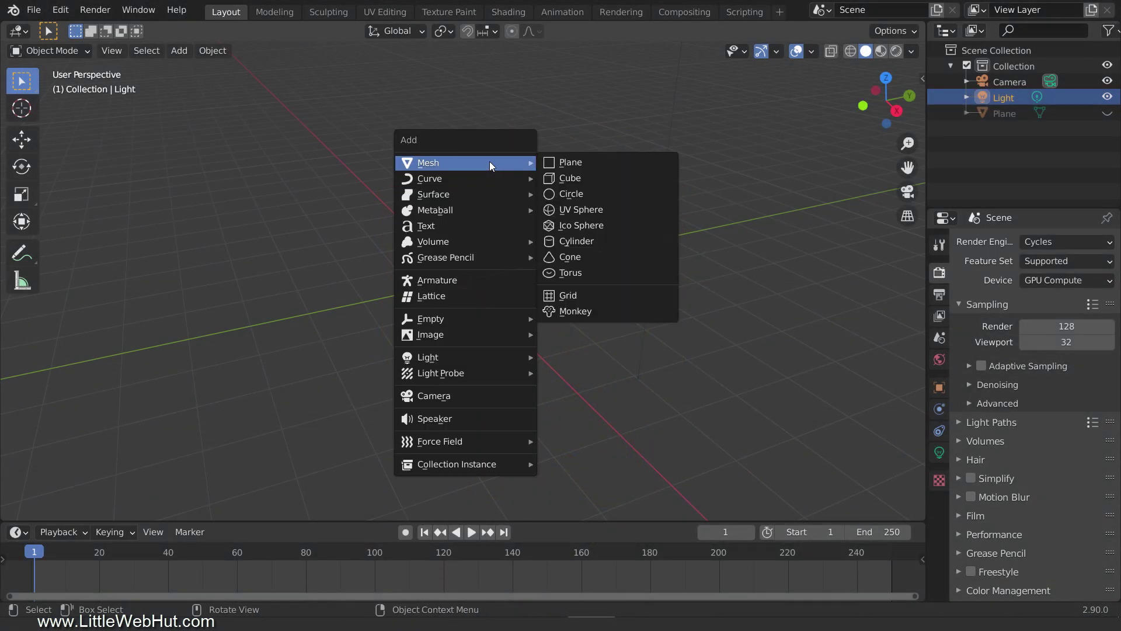
click(616, 210)
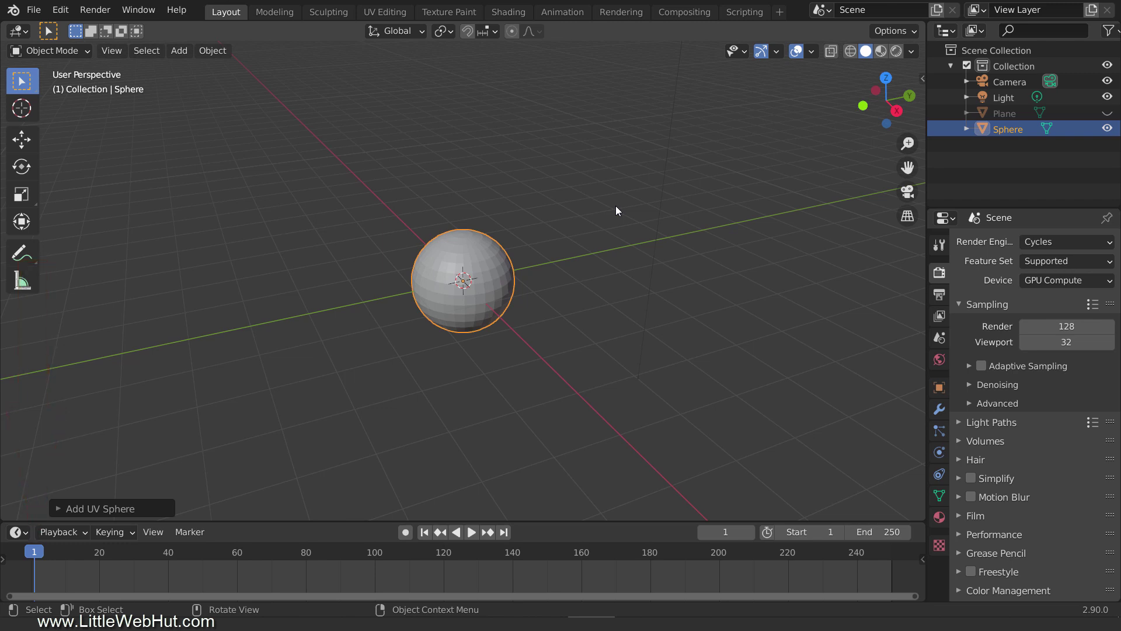
key(i)
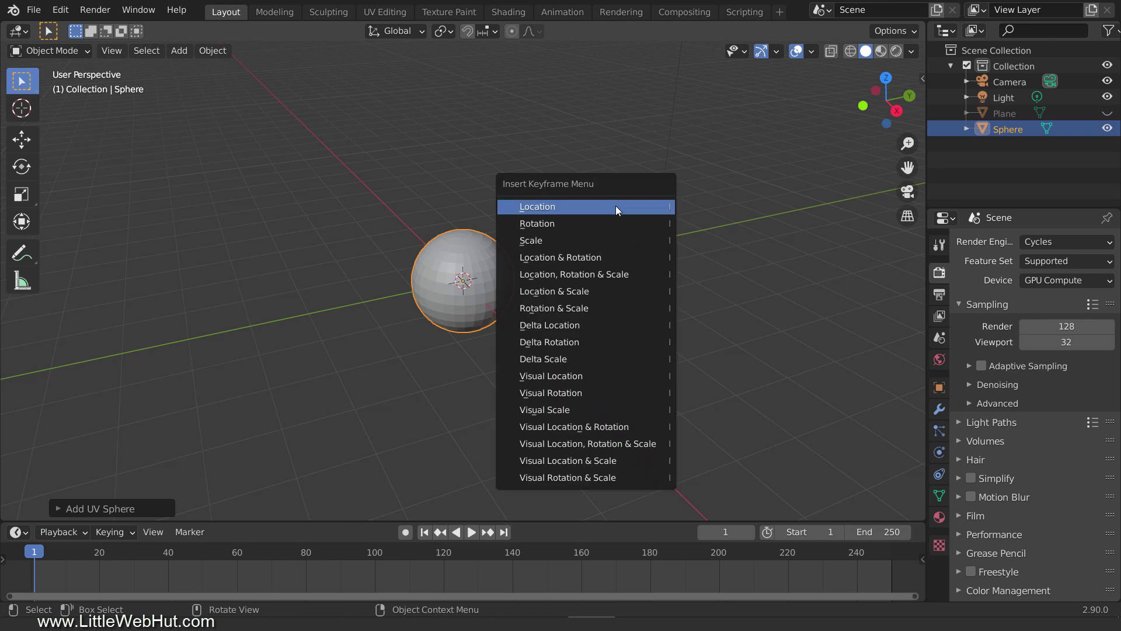
click(611, 240)
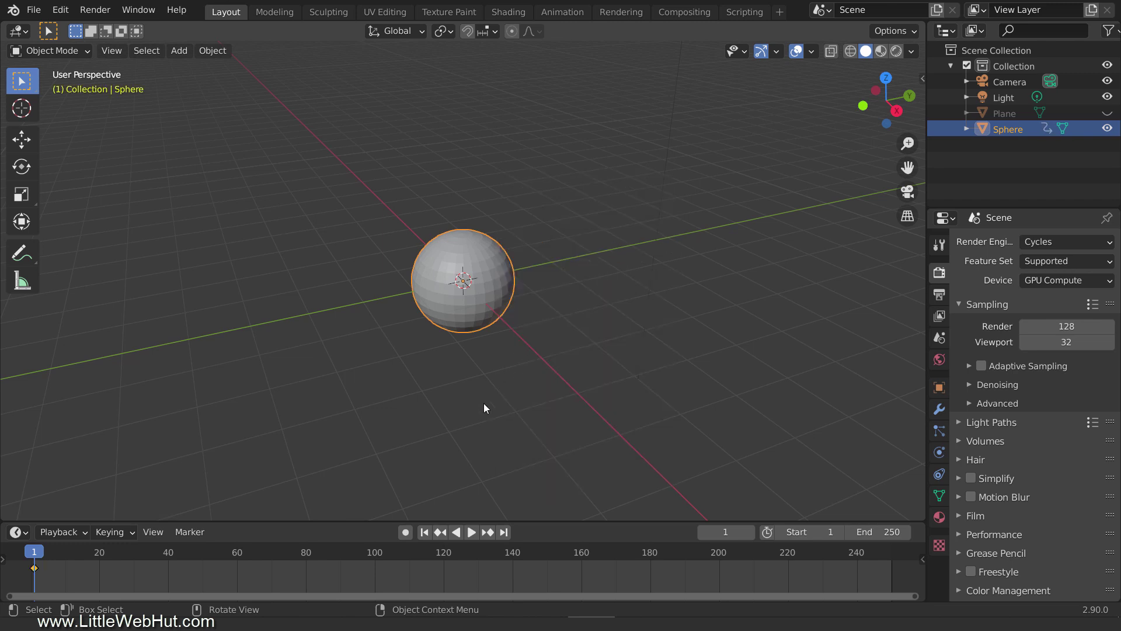
- At frame 100, scale the sphere up by a factor of 3 and insert a Scale keyframe
click(375, 555)
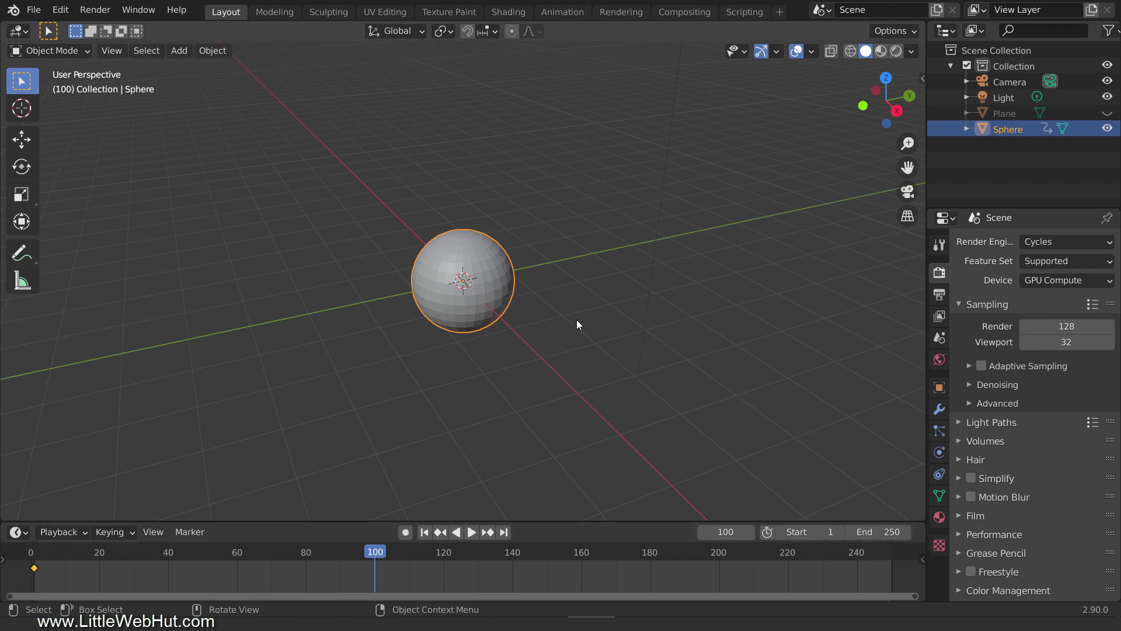
text(s3)
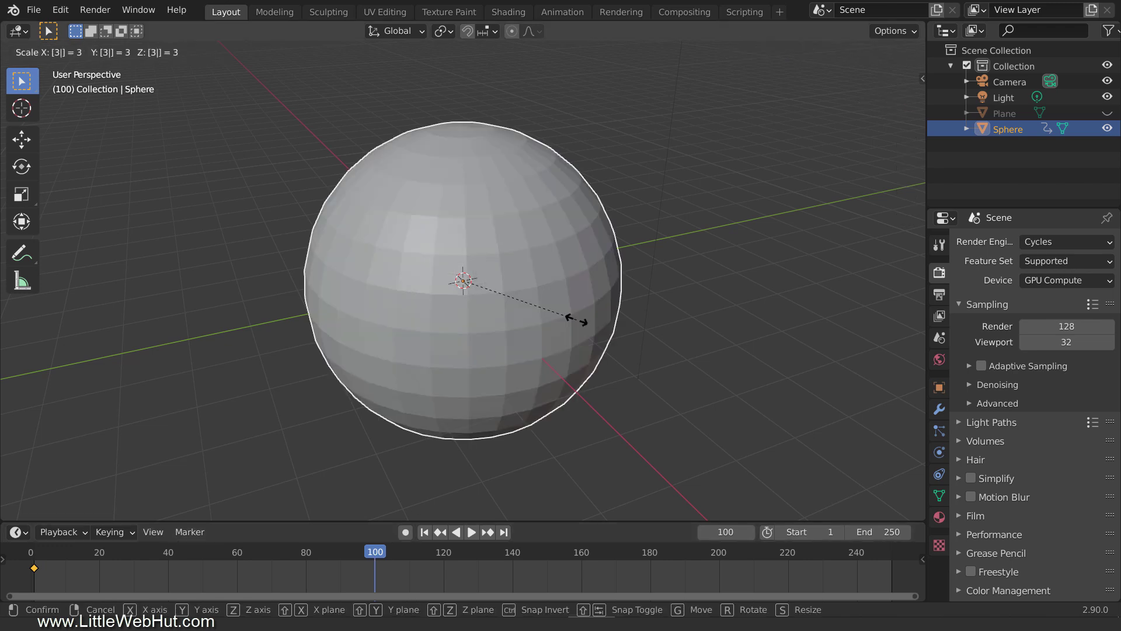
key(Return)
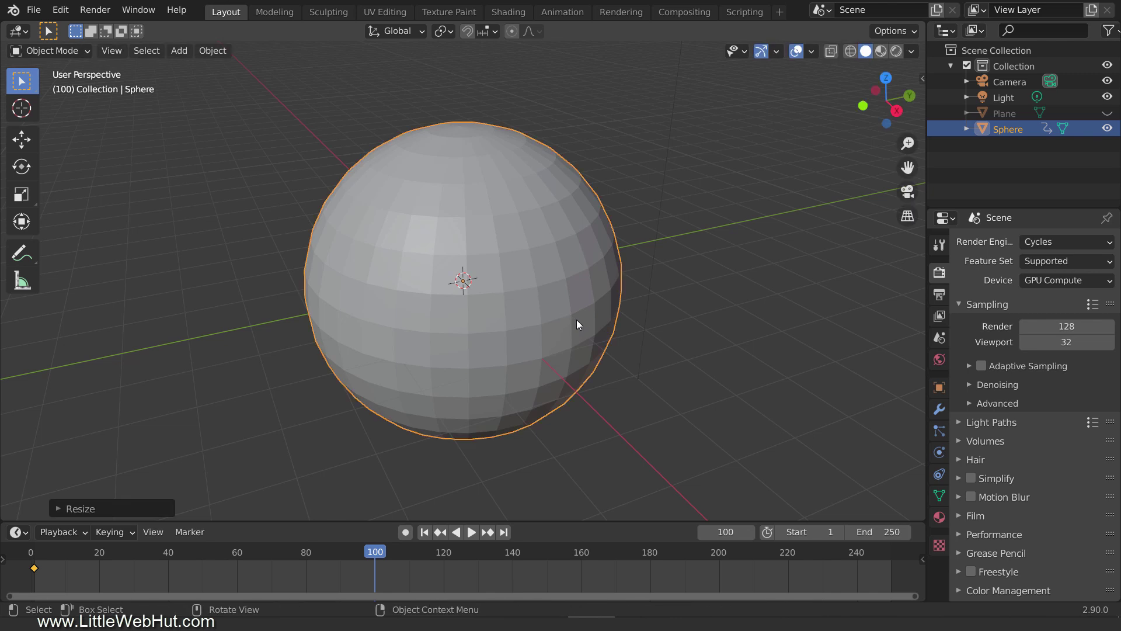
key(i)
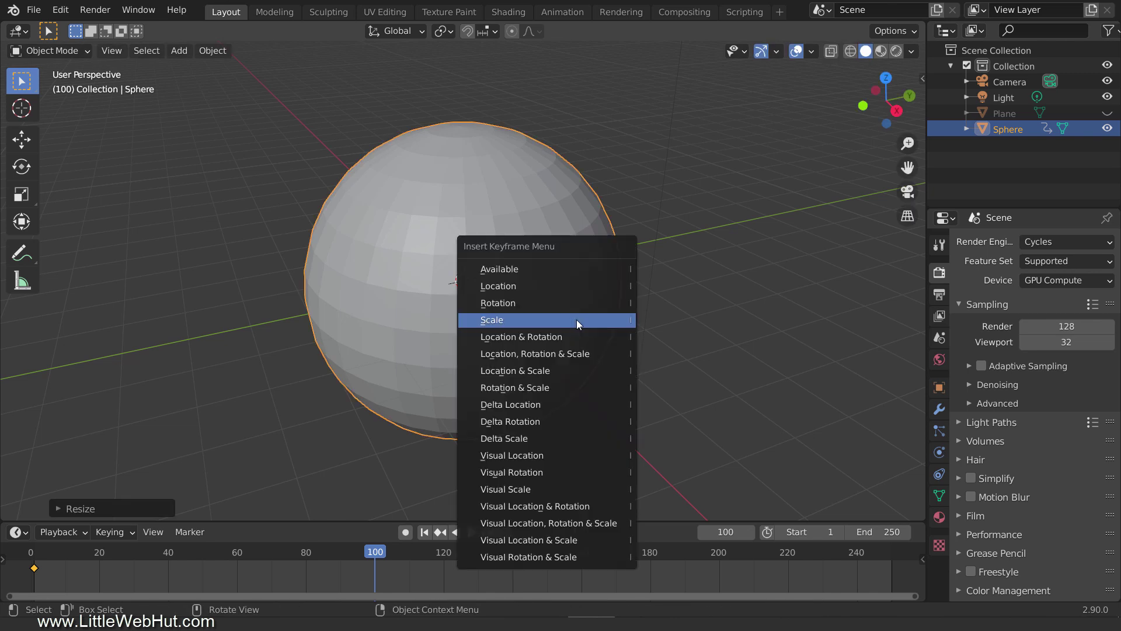
click(576, 320)
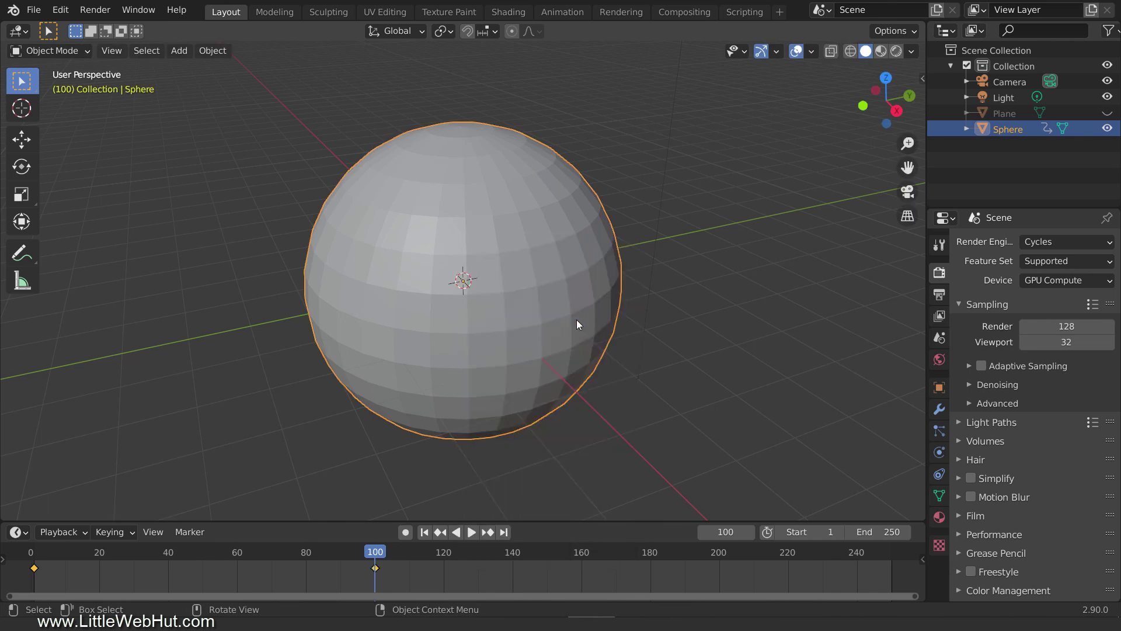
- Play the sphere's scaling animation from the first frame and stop it once the growth has finished
click(425, 533)
click(471, 532)
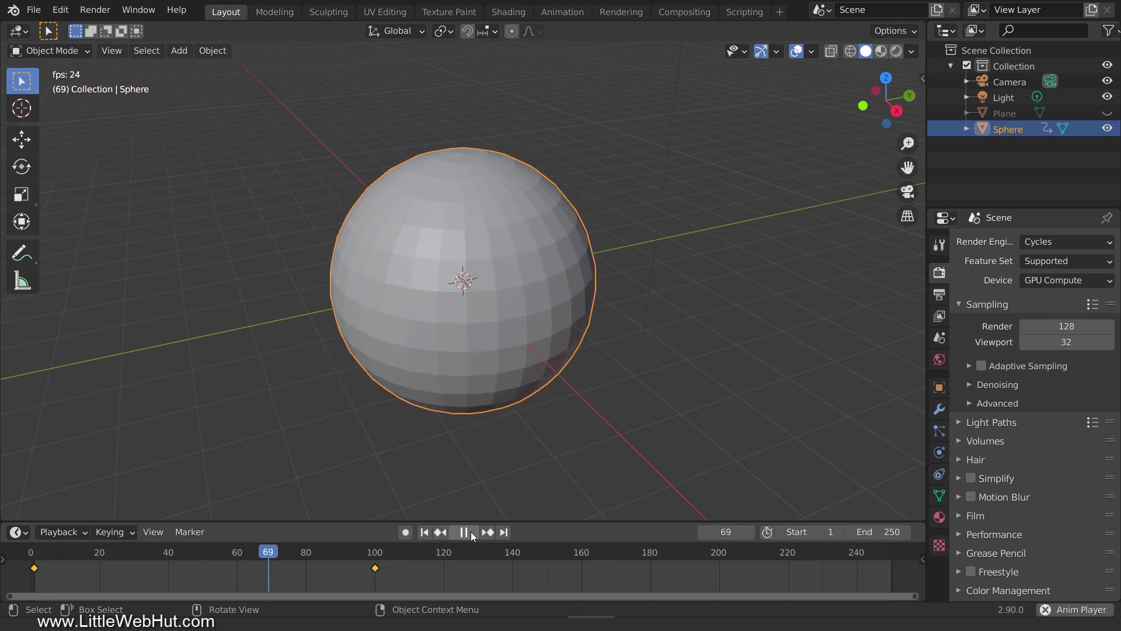
click(471, 532)
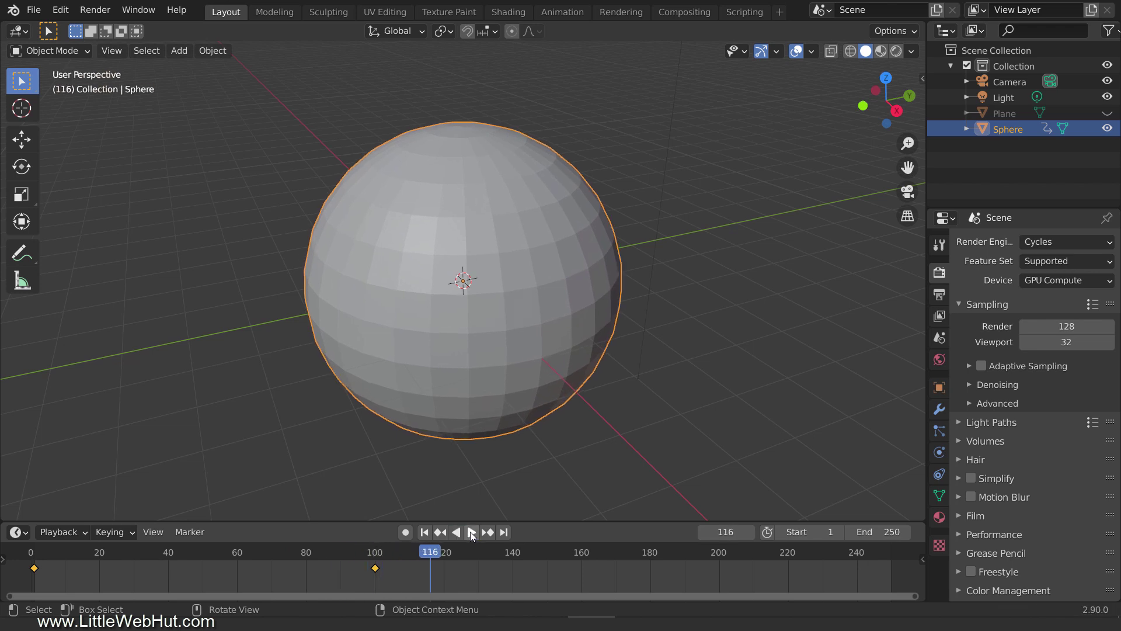
- Add an emitter particle system to the sphere and set its particle number to 100
click(940, 431)
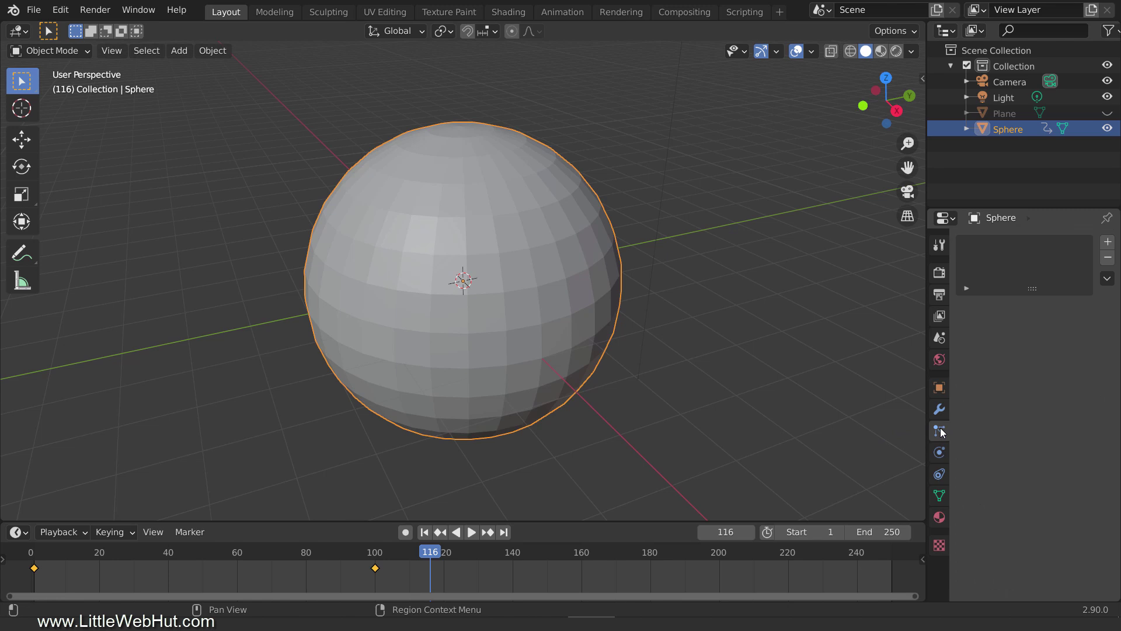
click(1108, 242)
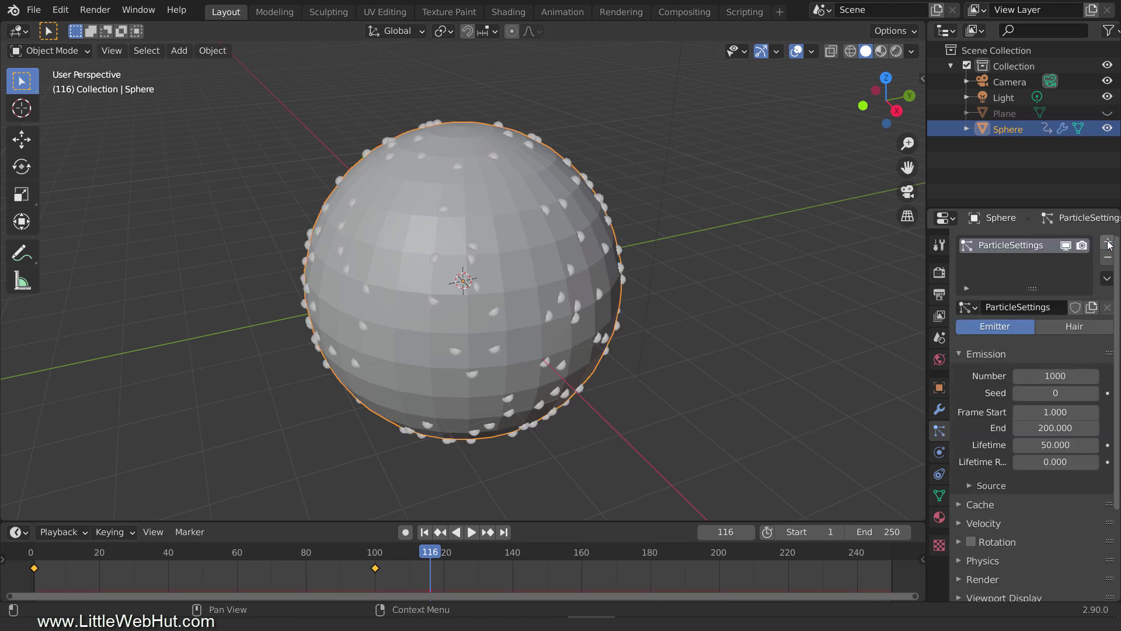
click(1064, 375)
text(100)
key(Return)
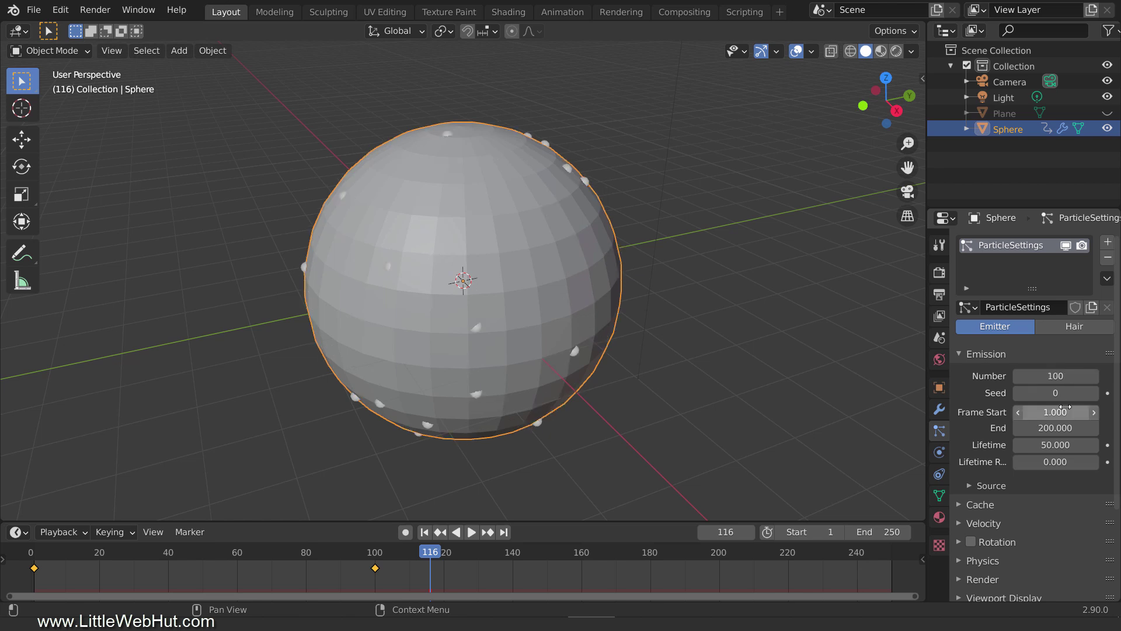
- Set the particle emission's end frame to 100 and the particle lifetime to 1000
click(1064, 428)
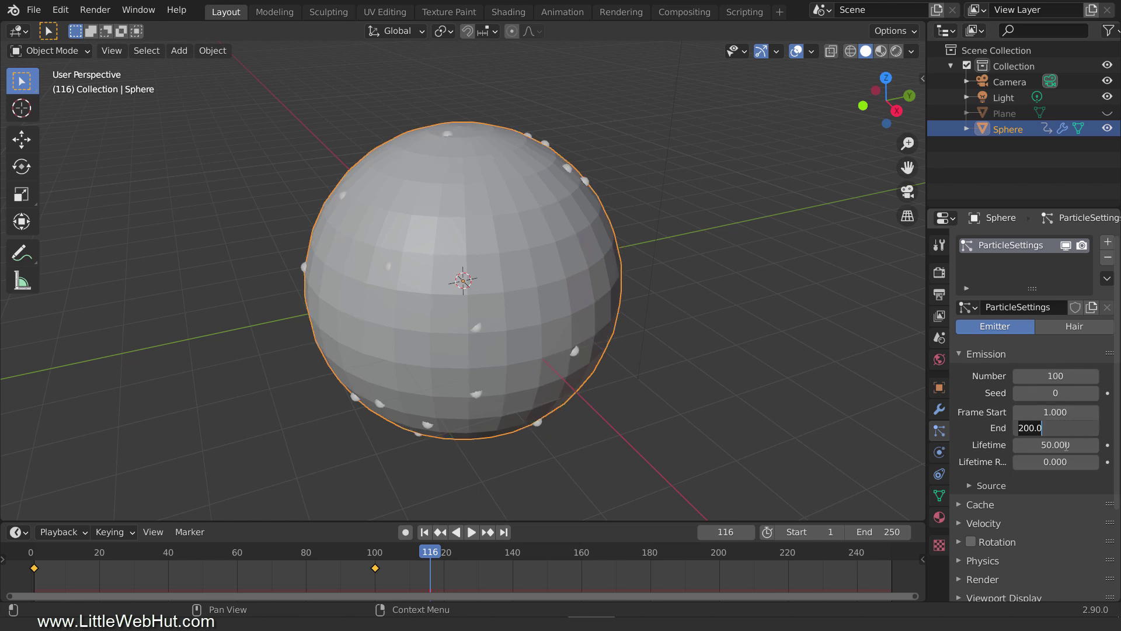
text(100)
key(Return)
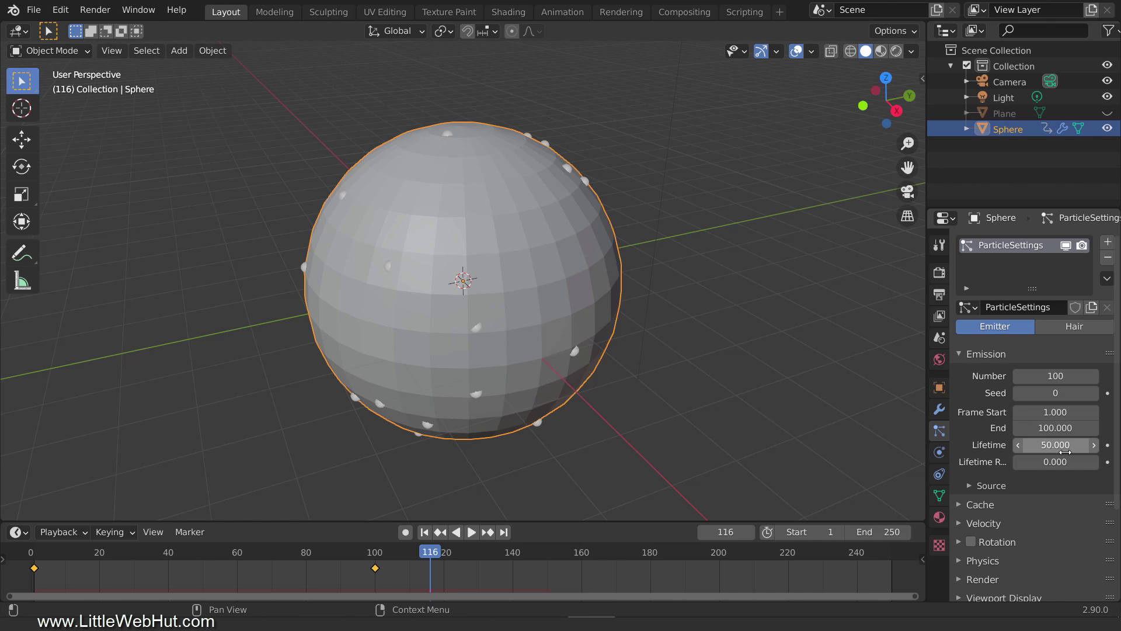
click(1066, 451)
text(50.0)
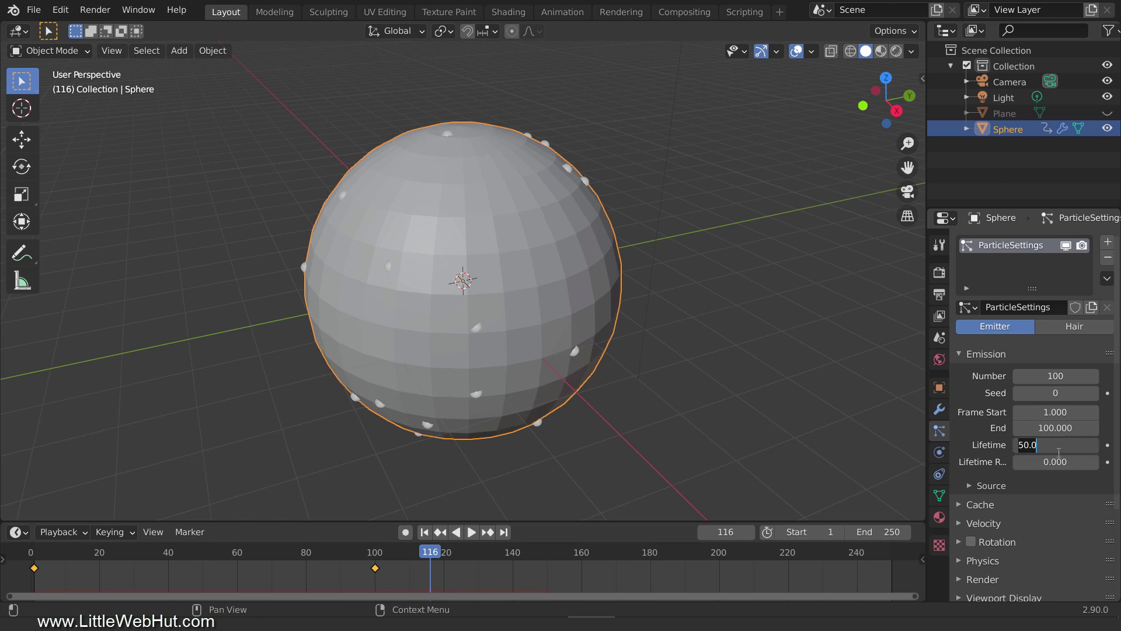
text(1000)
key(Return)
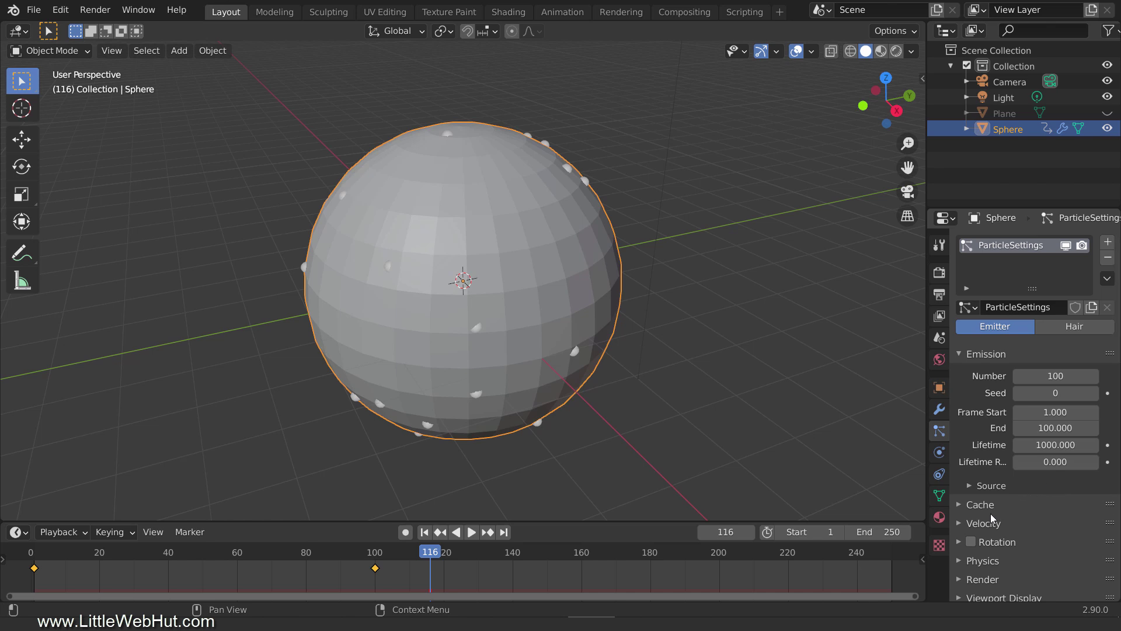
- Set the particles' normal velocity to 0 m/s
click(959, 524)
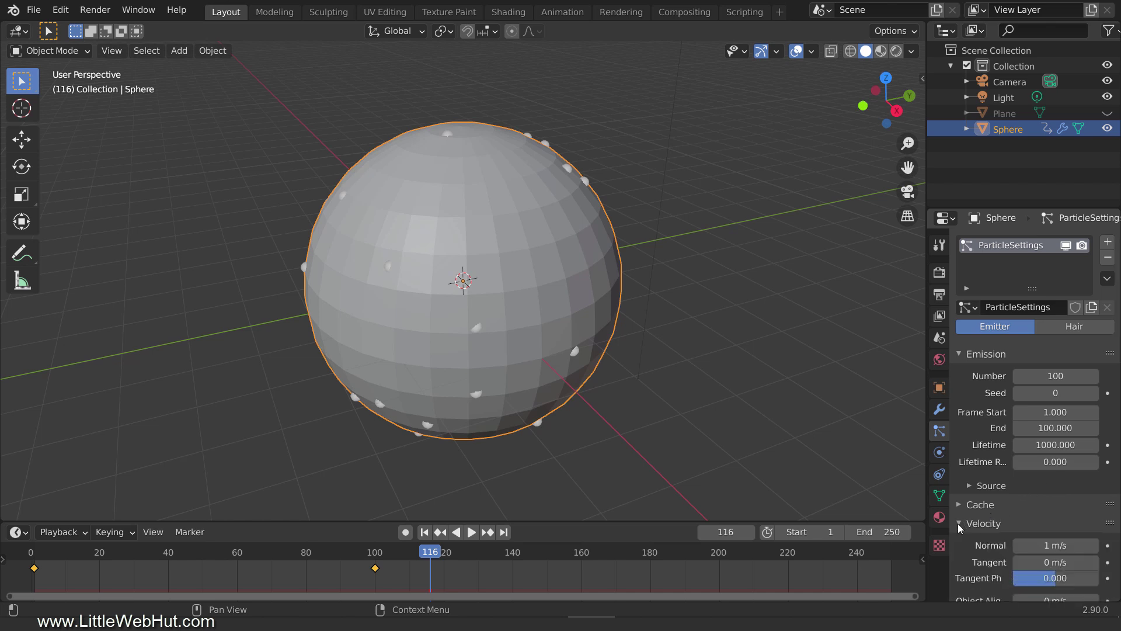
click(1047, 545)
text(0)
key(Return)
- Set the gravity field weight of the sphere's particle system to 0
scroll(1050, 508, down, 12)
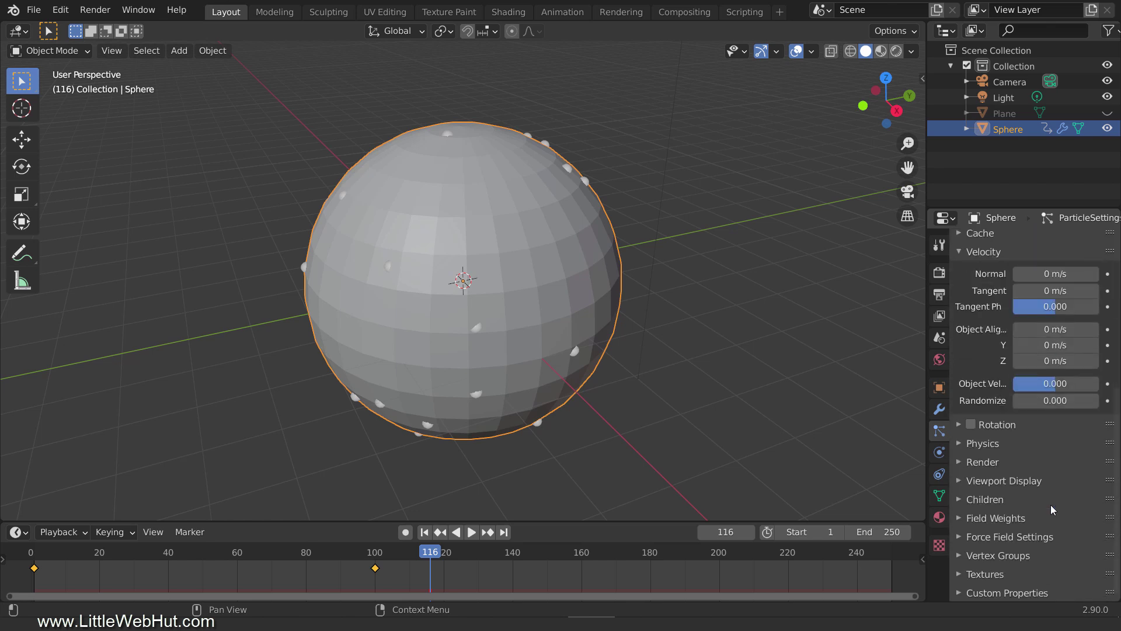
click(962, 520)
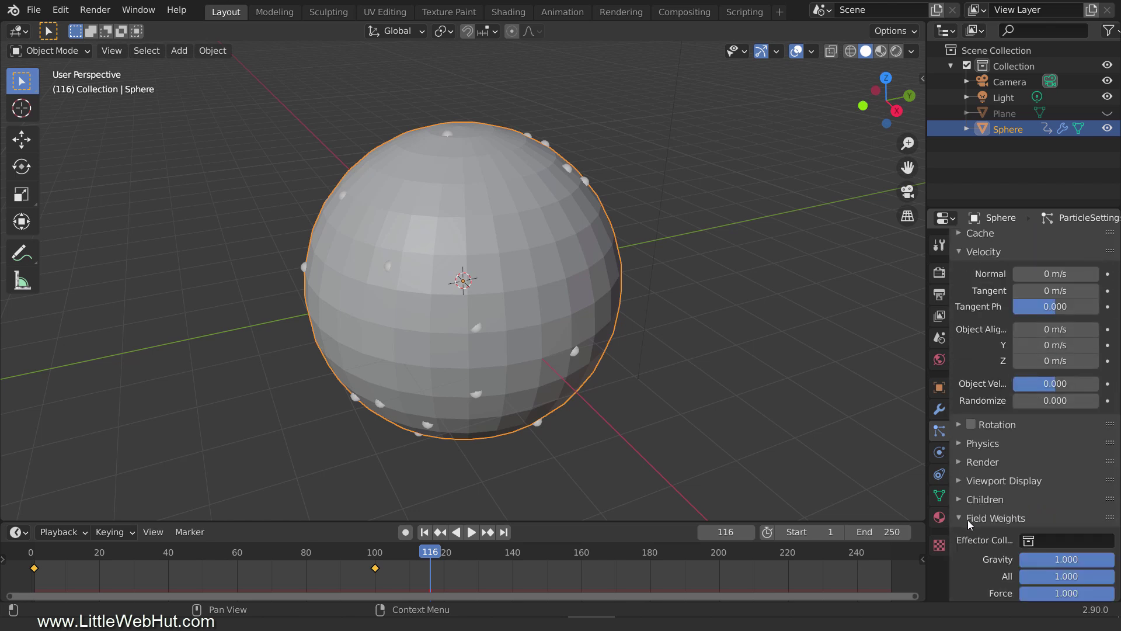
click(1052, 561)
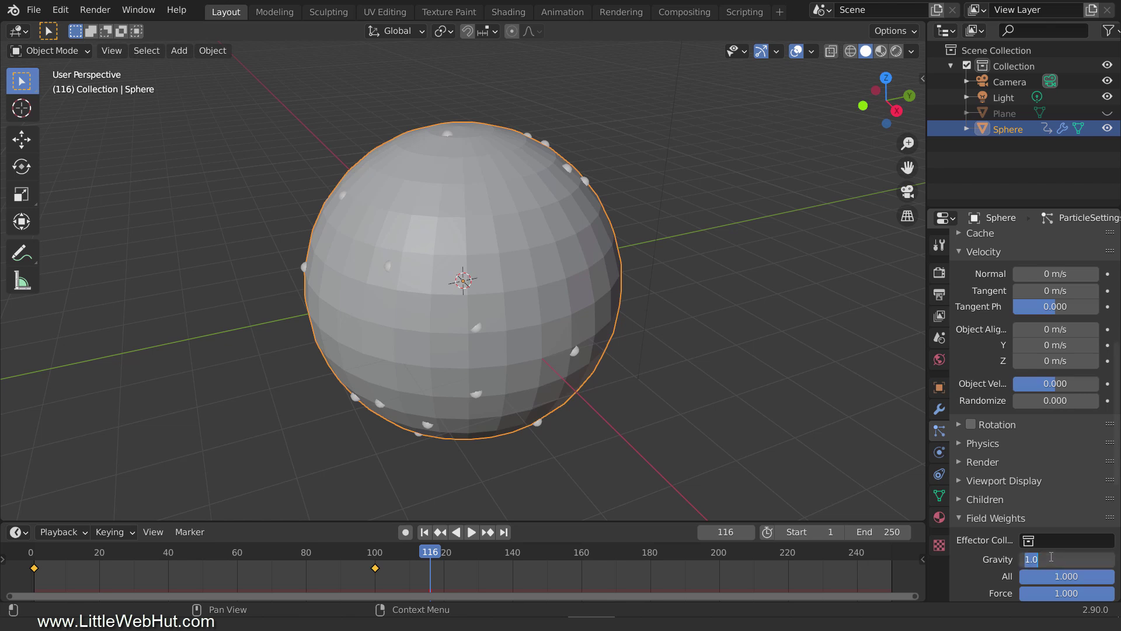
text(0)
key(Return)
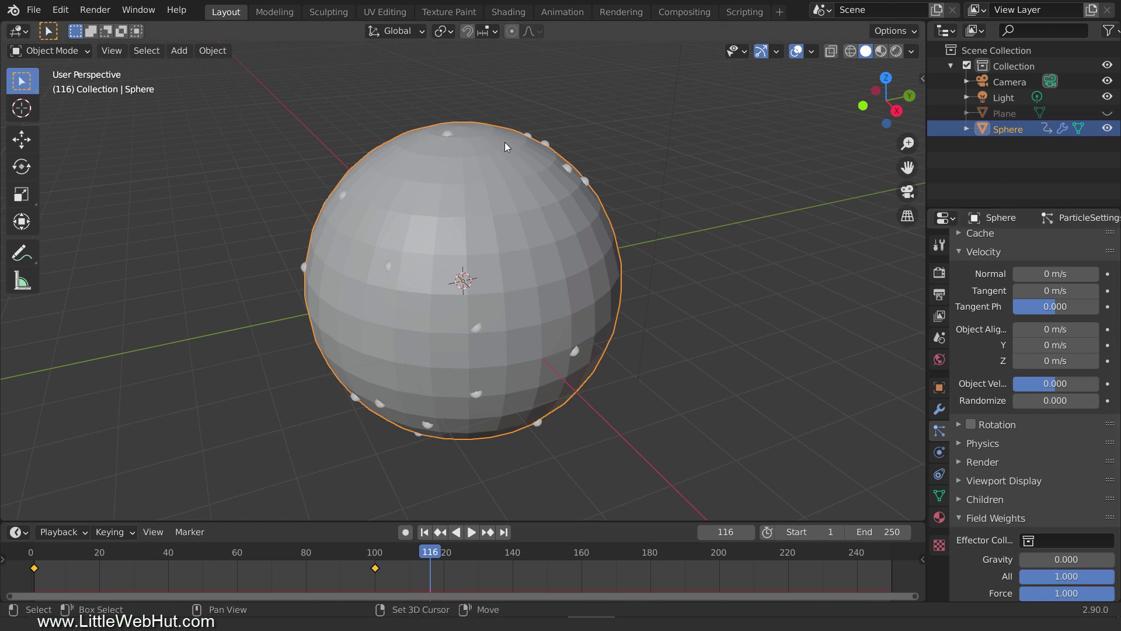
- Add a force field of type Force at the centre of the sphere
key(shift+a)
mouse_move(509, 422)
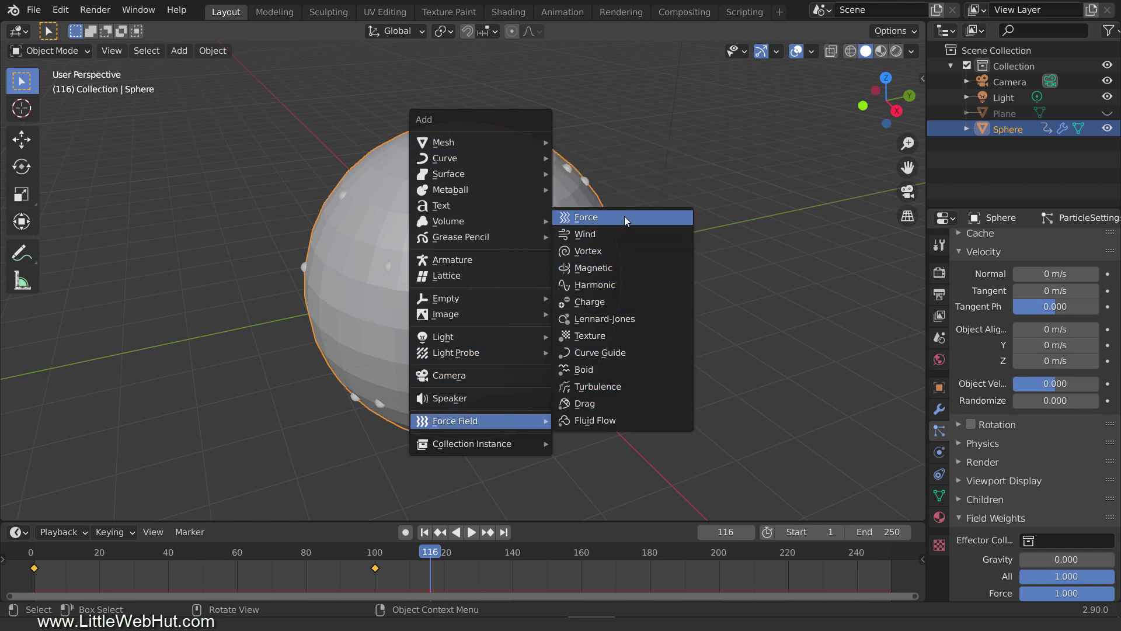
click(586, 217)
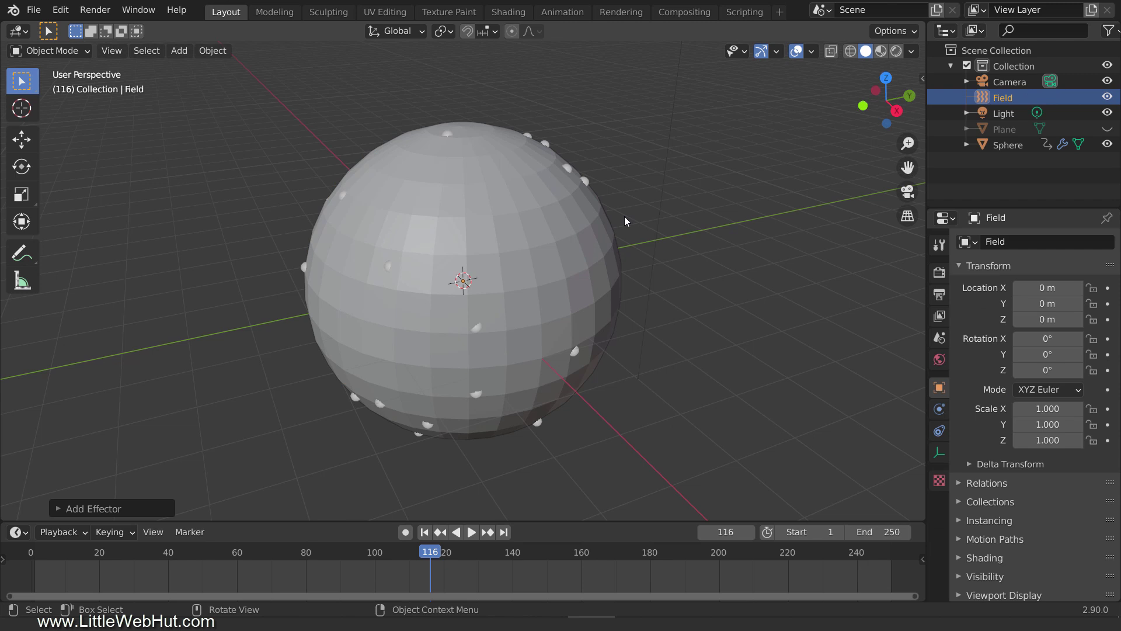
- At frame 99, set the Force field's strength to 0 and keyframe that value
click(372, 554)
key(space)
key(space)
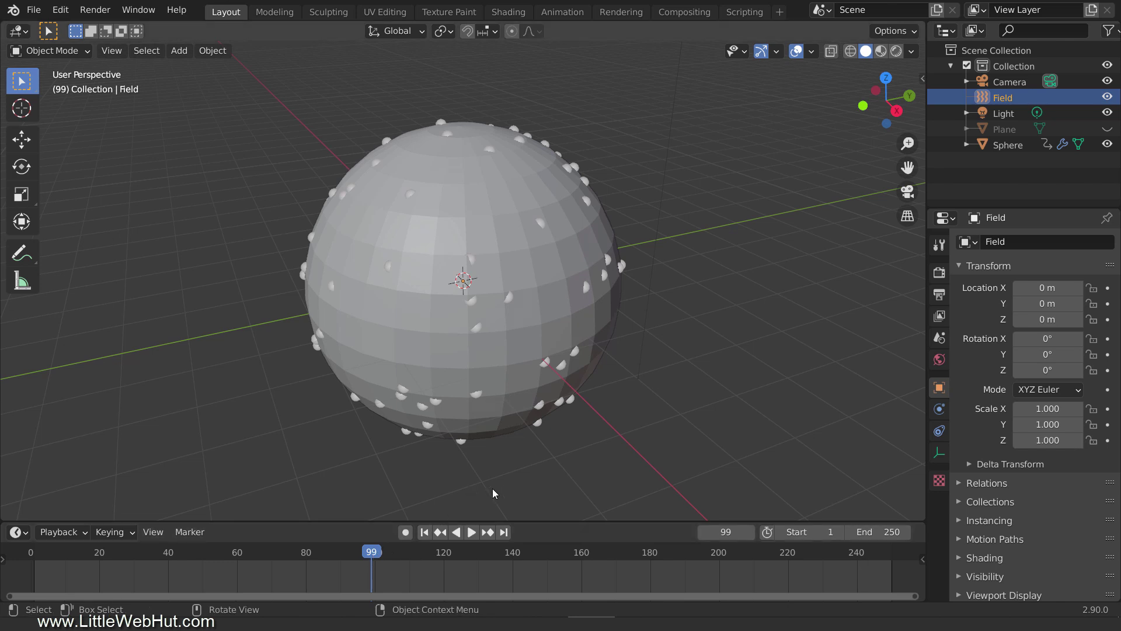
click(939, 409)
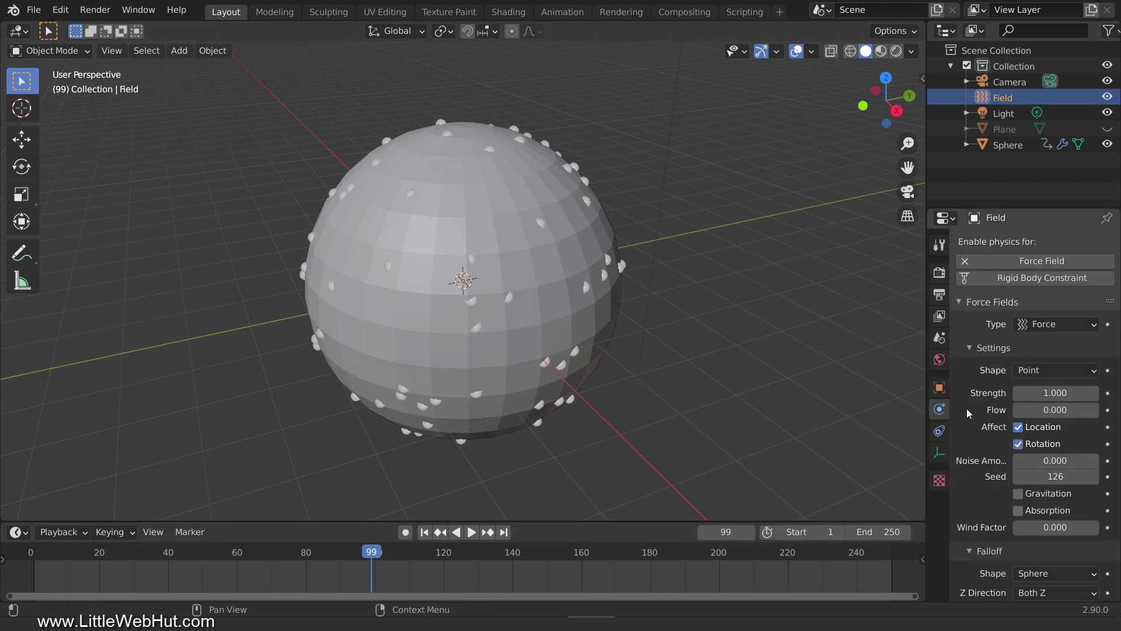
click(1038, 393)
text(0)
key(Return)
click(1109, 398)
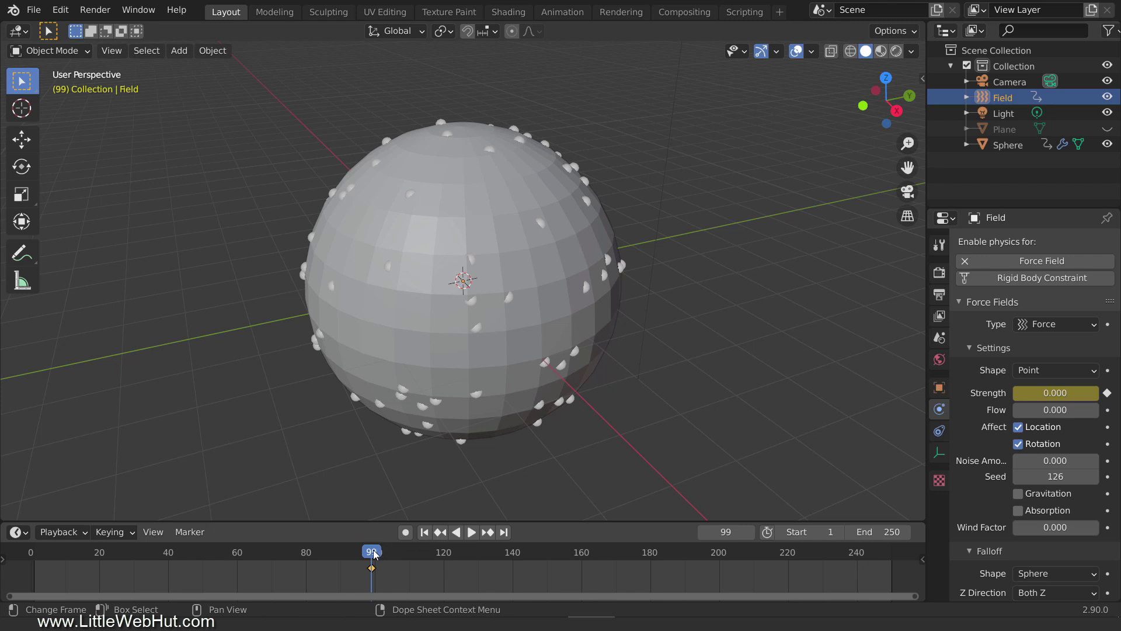
- At frame 100, set the Force field's strength to -5 and keyframe that value
click(376, 555)
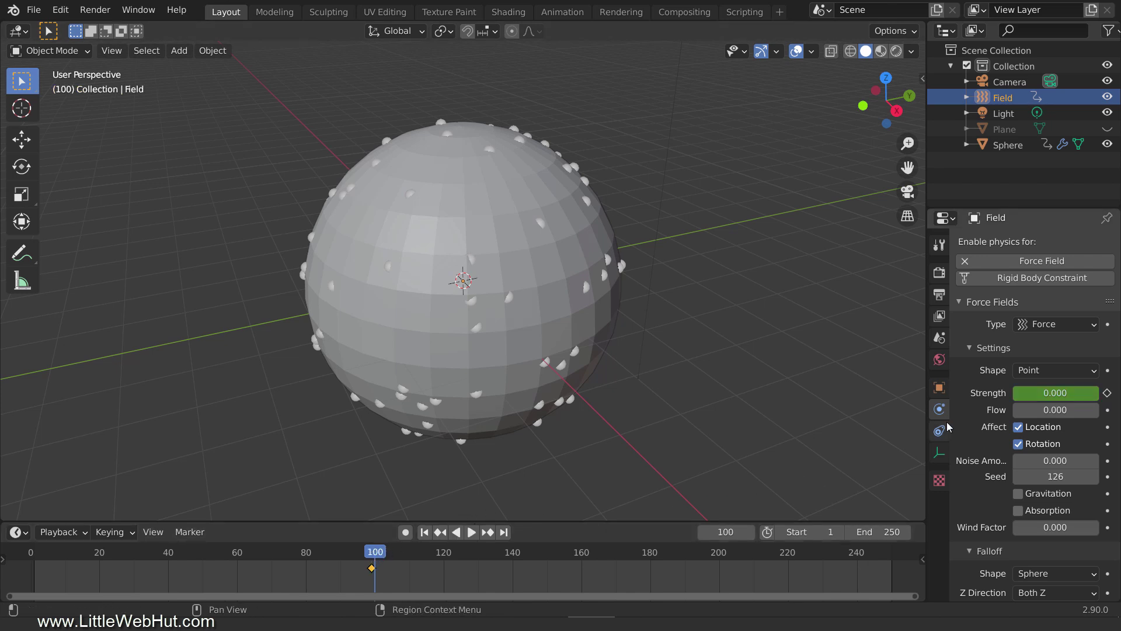
click(1037, 394)
text(-5)
key(Return)
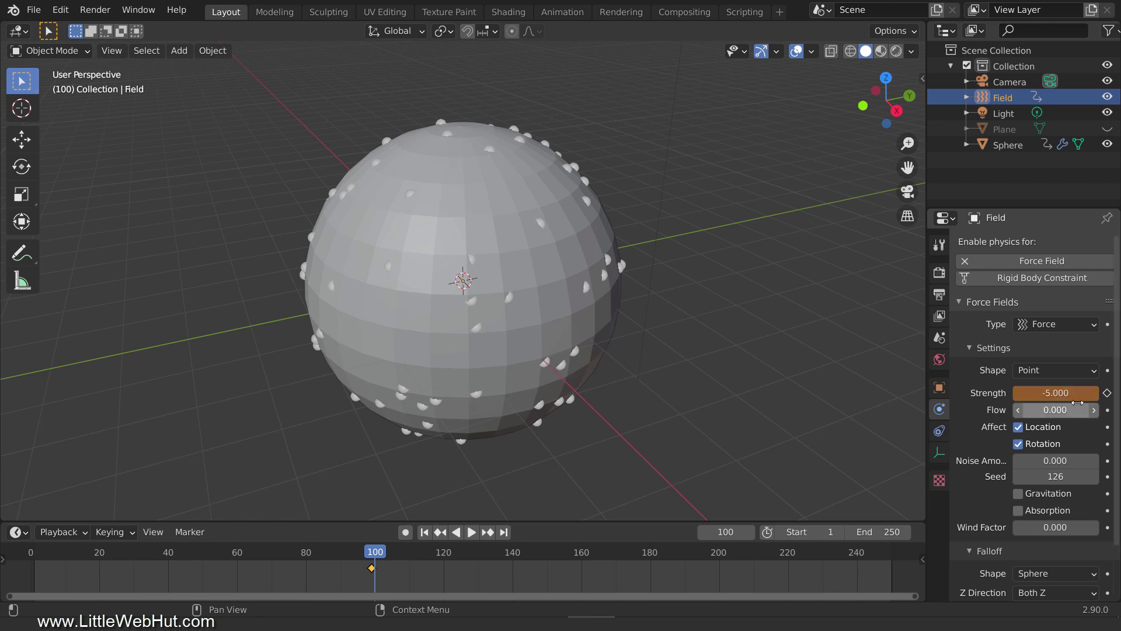
click(1108, 393)
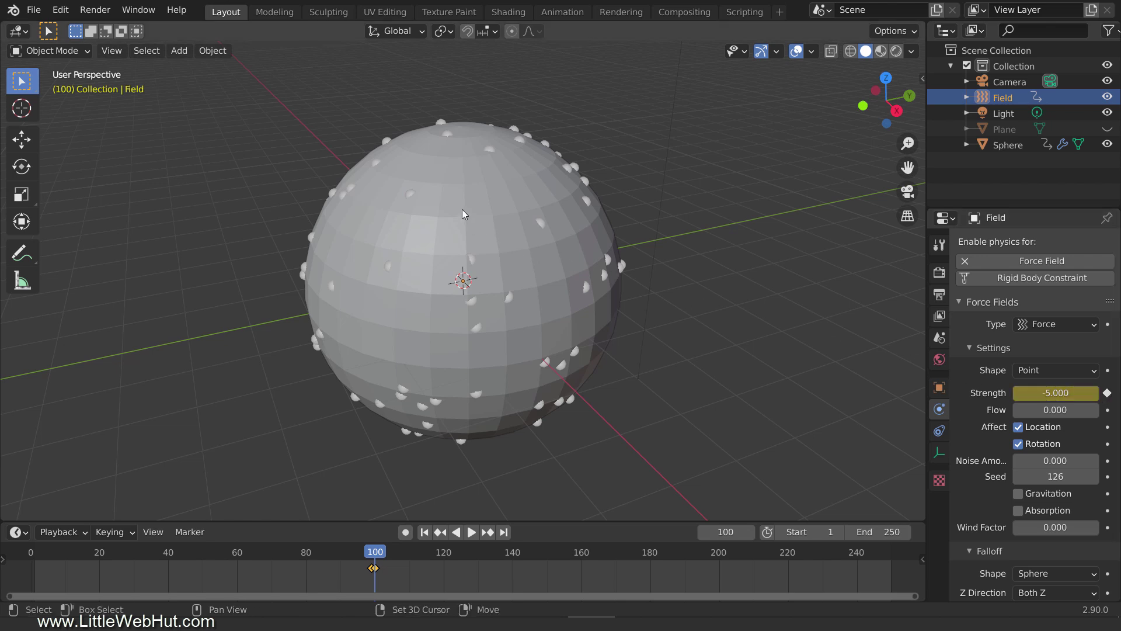
- Add a Turbulence force field at the centre of the sphere
key(shift+a)
mouse_move(467, 318)
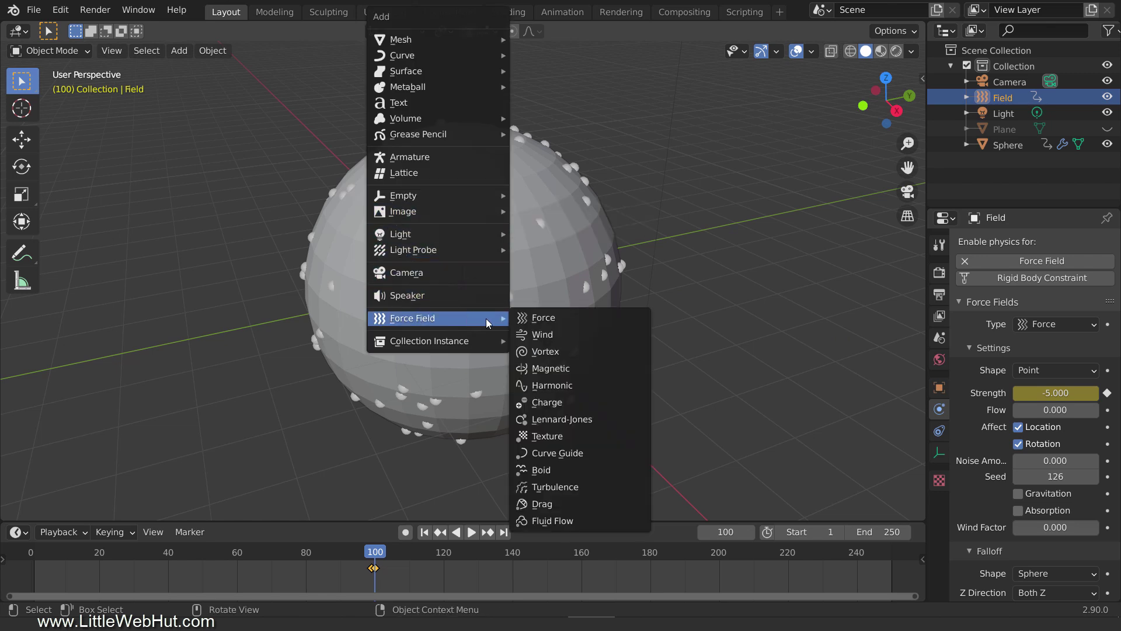
click(604, 487)
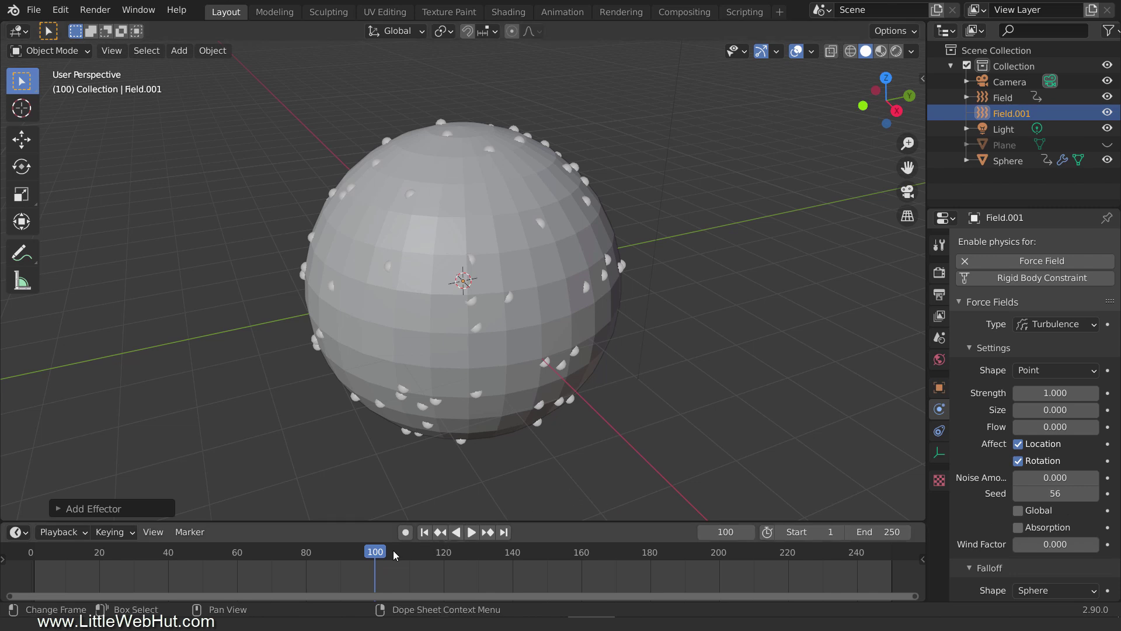
- At frame 99, set the Turbulence field's strength to 0 and keyframe that value
click(371, 552)
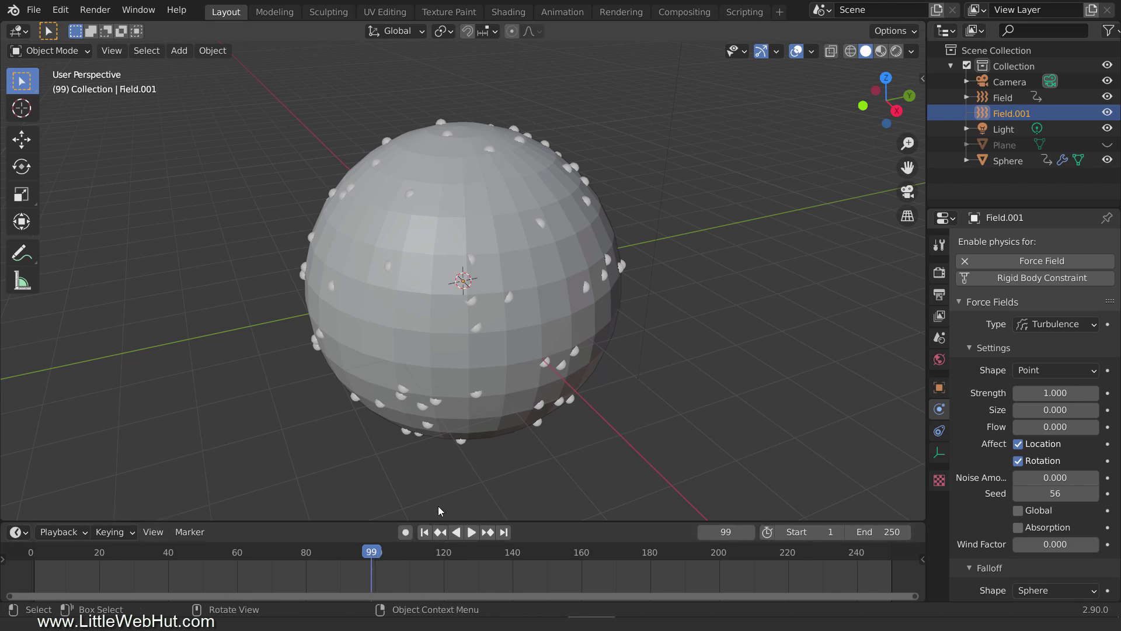
click(1078, 393)
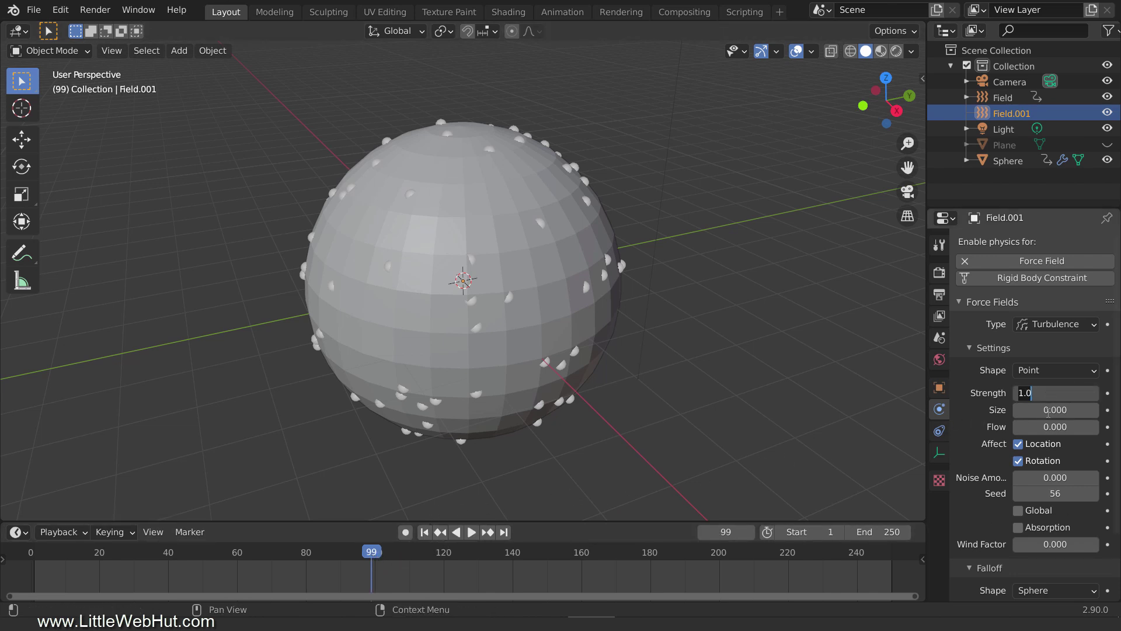
text(0)
key(Return)
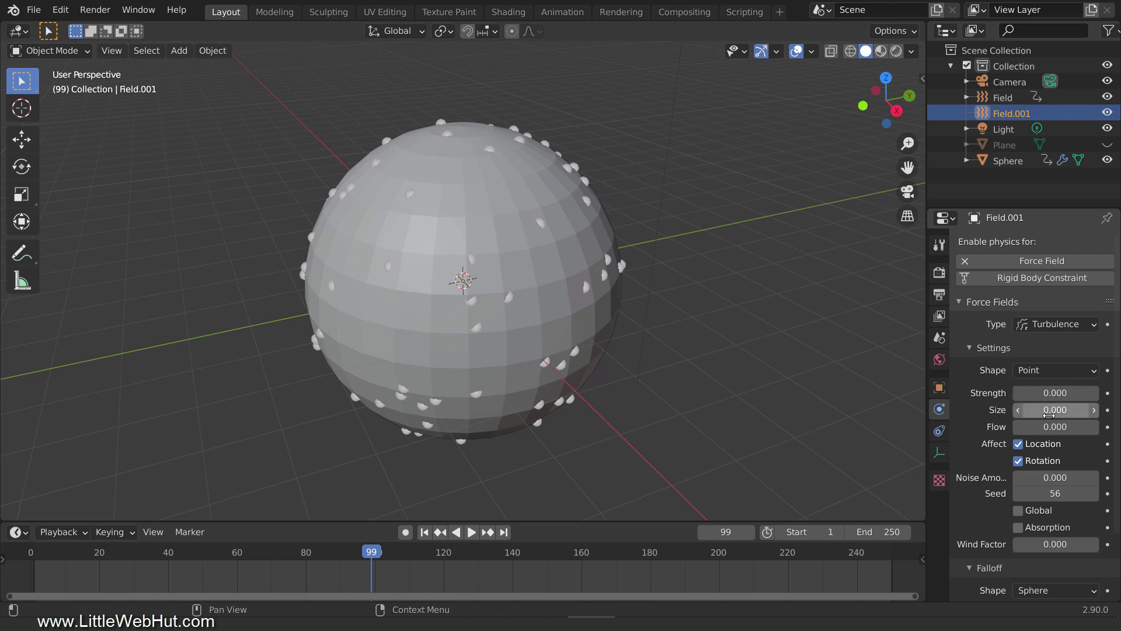
click(1107, 393)
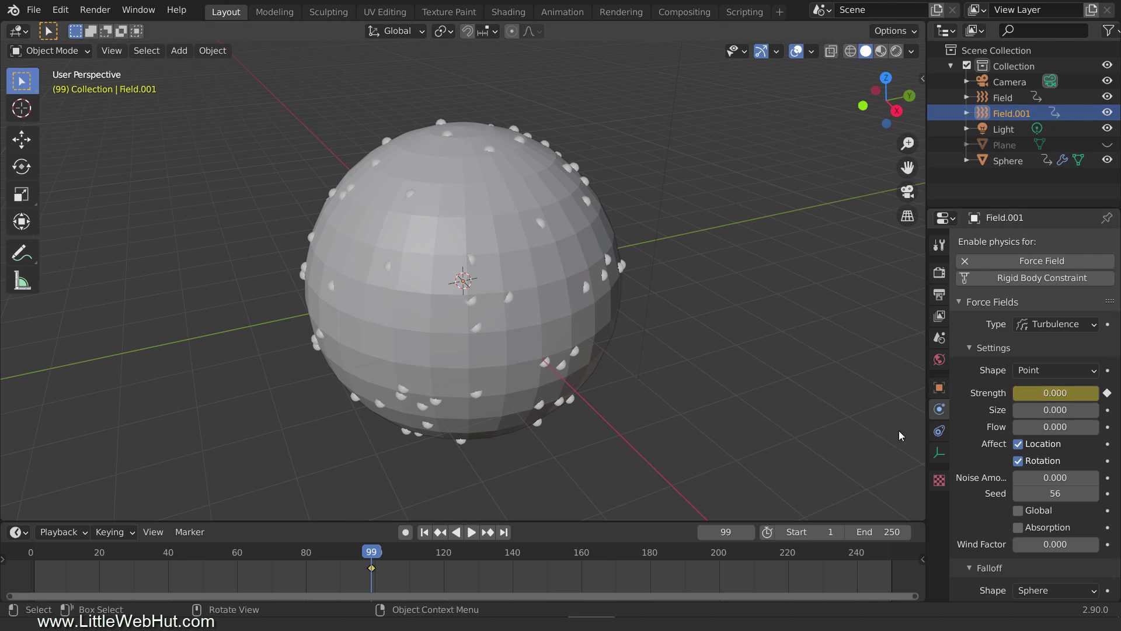
- At frame 100, set the Turbulence field's strength to 5 and keyframe that value
key(Right)
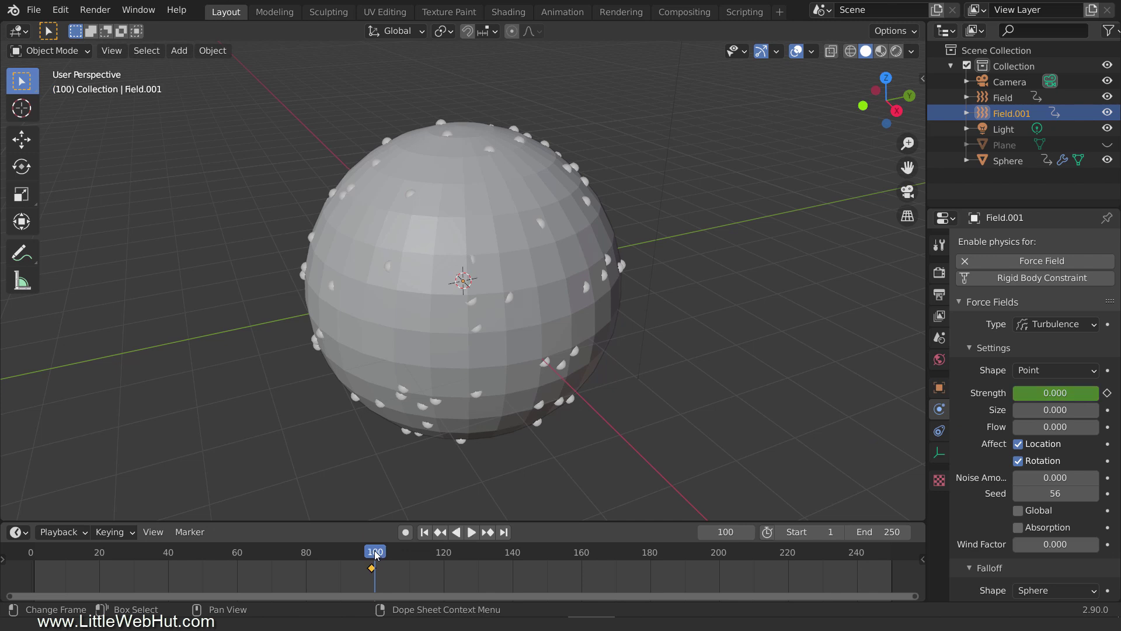
click(1050, 394)
text(5)
key(Return)
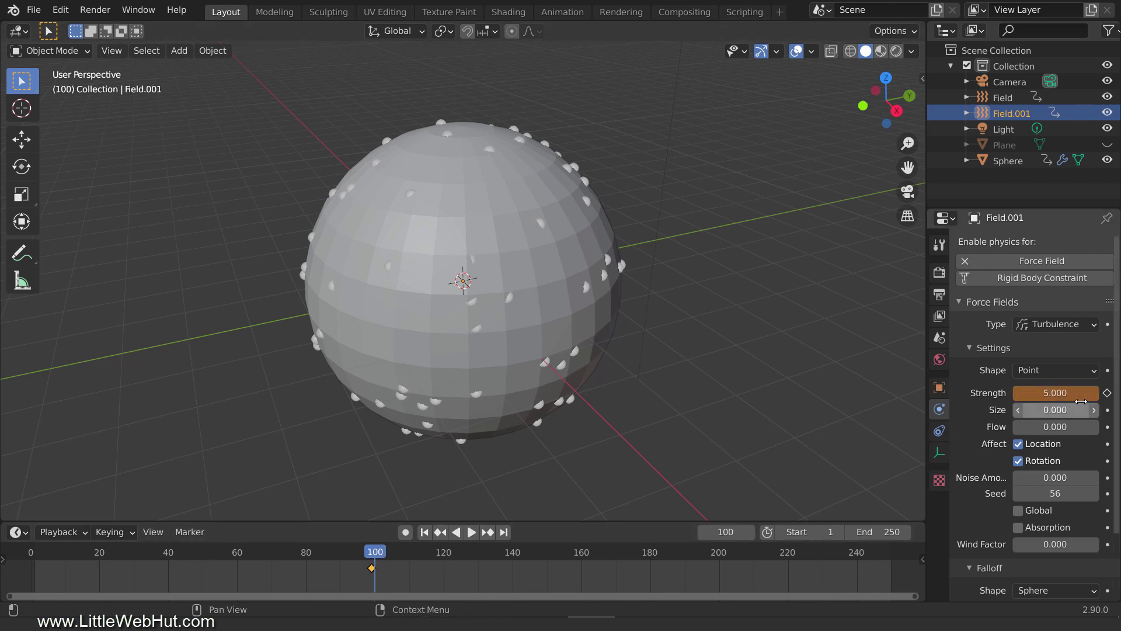
click(1107, 393)
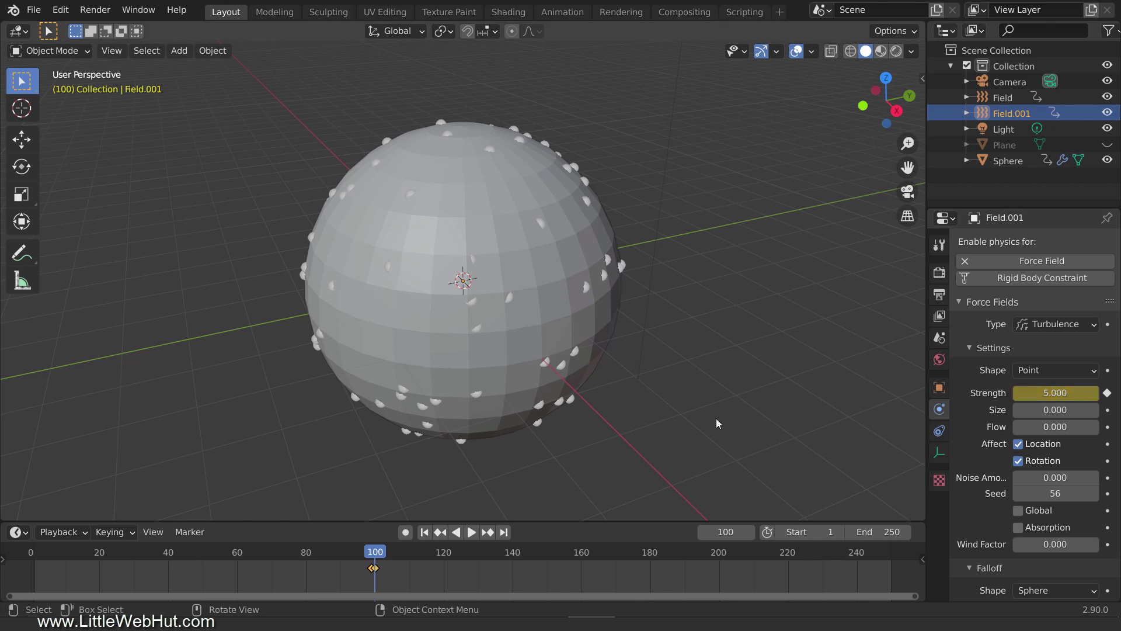
- Switch the viewport to wireframe shading and play the animation from the first frame to check the particles' movement inside the sphere
key(z)
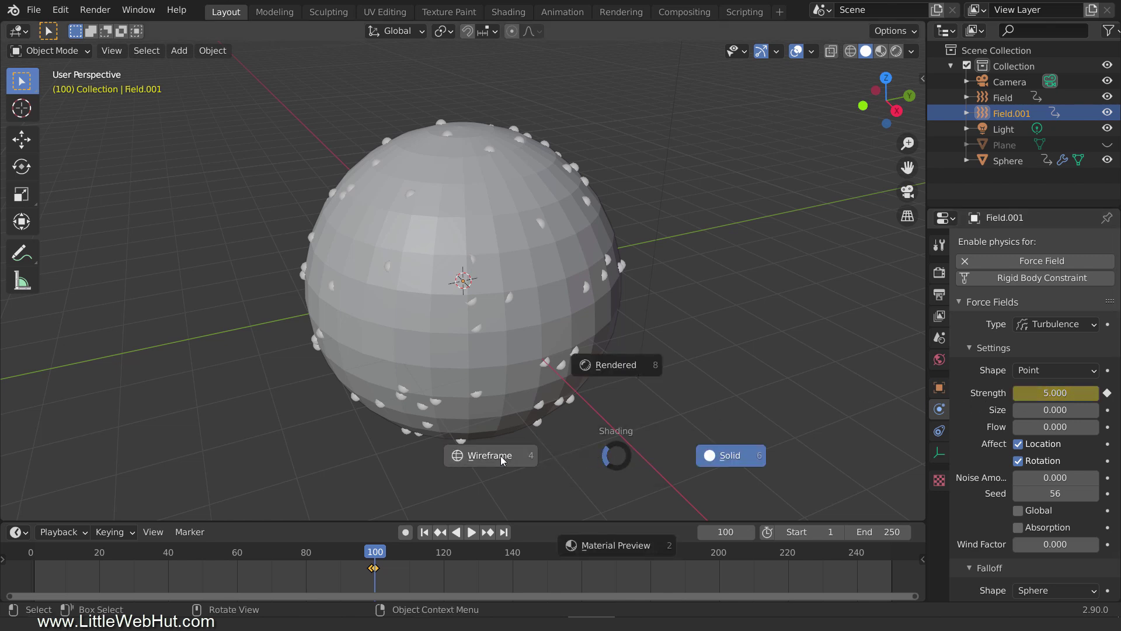
click(500, 456)
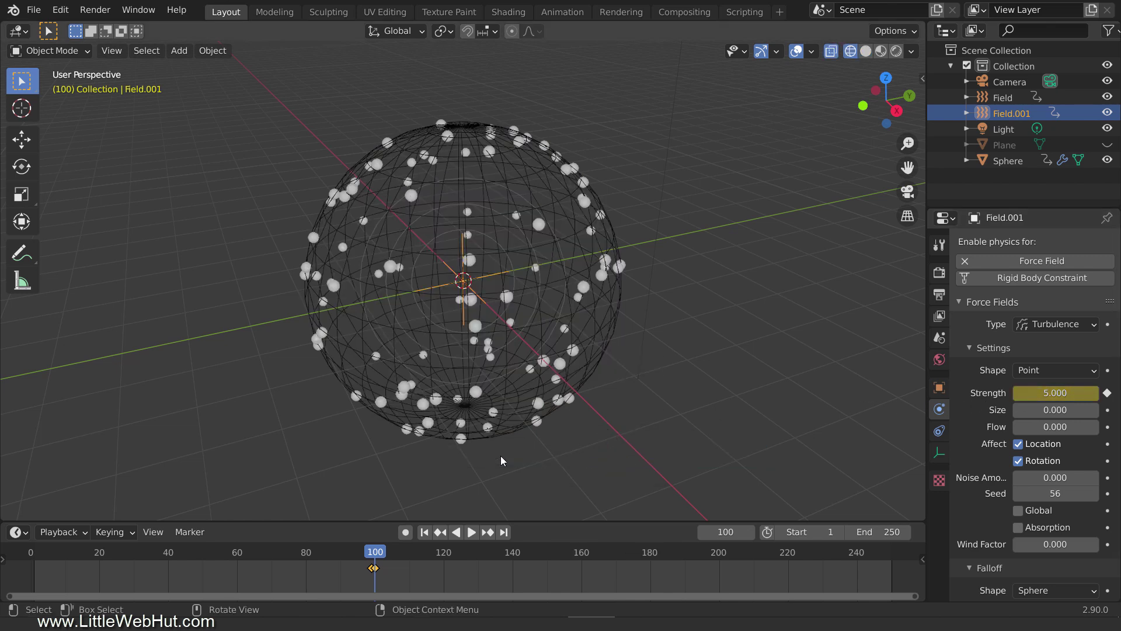
click(424, 534)
click(472, 532)
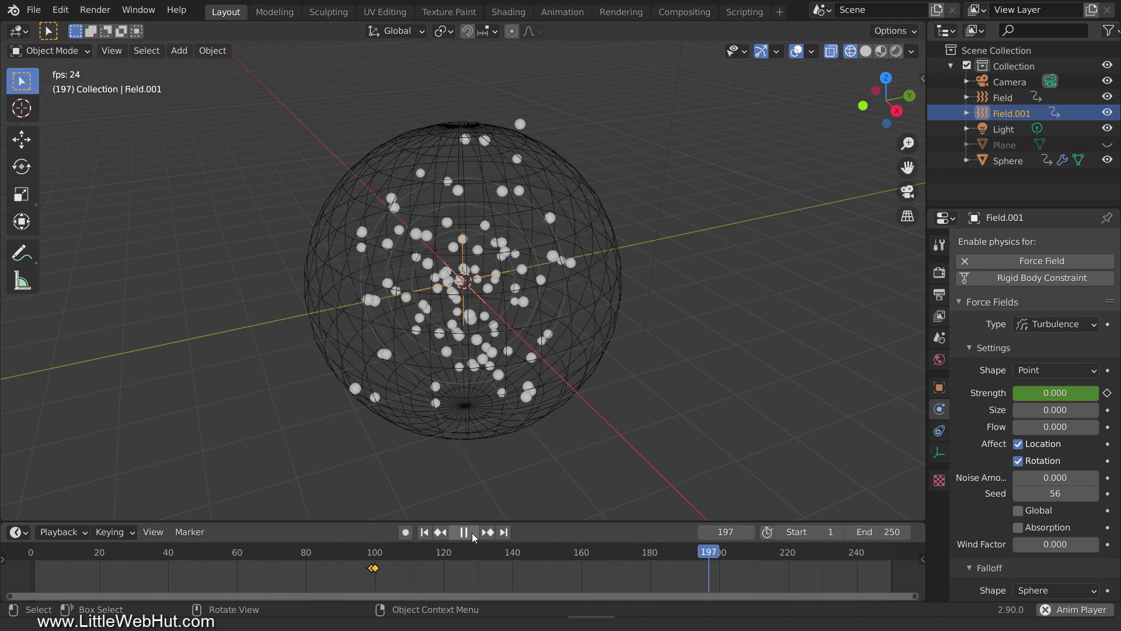
click(472, 533)
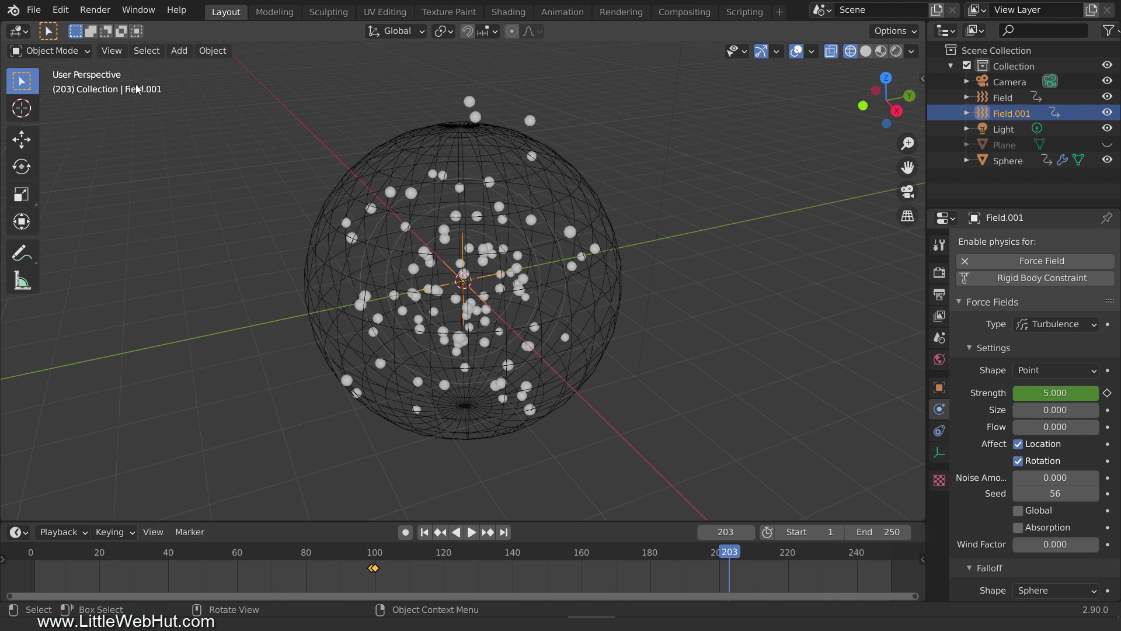
- Enable the Add Curve: BTracer add-on in the preferences
click(61, 10)
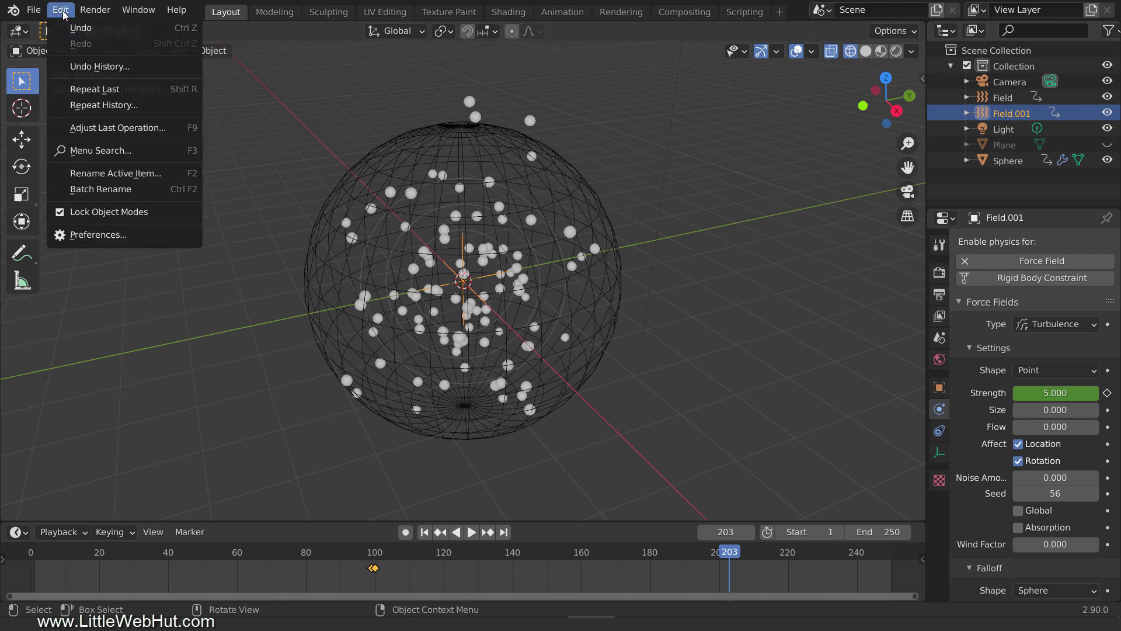
click(145, 235)
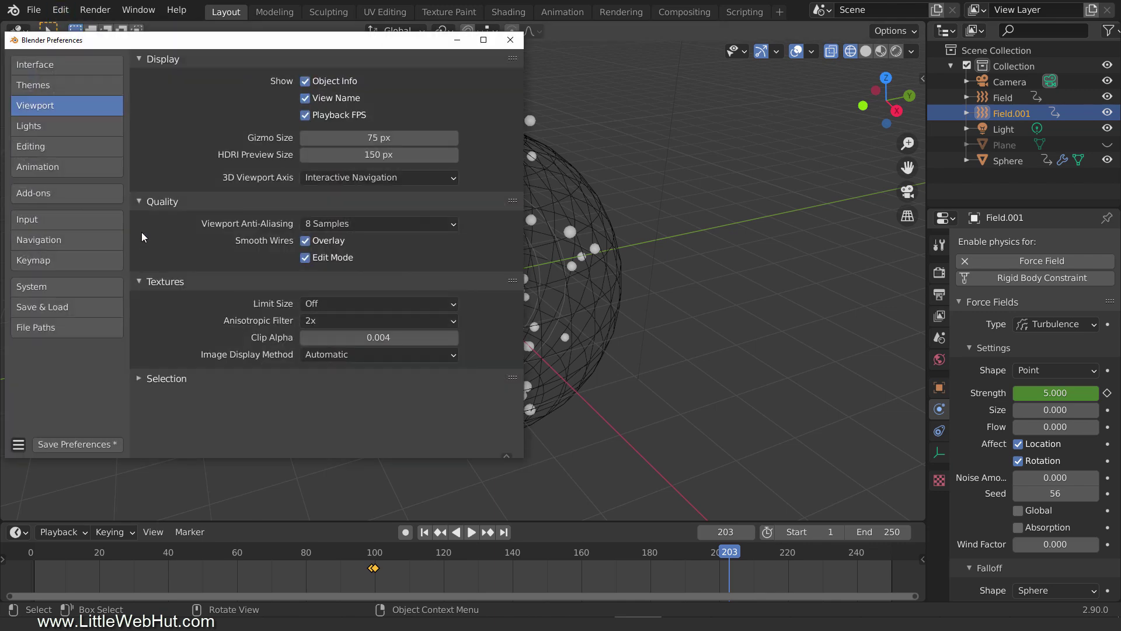
click(98, 191)
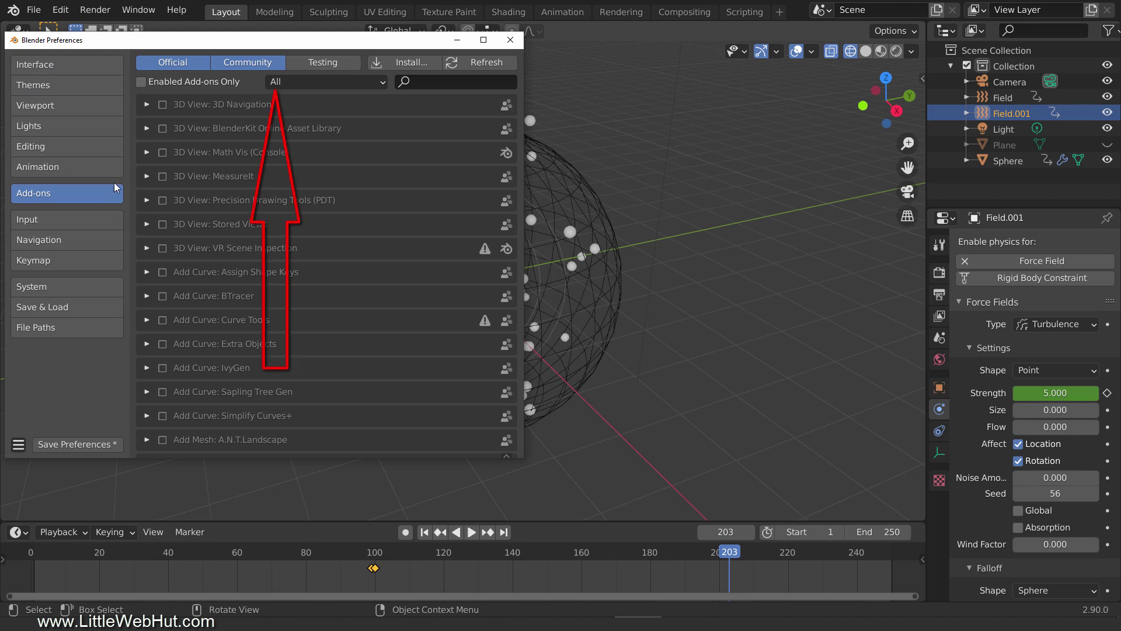
click(427, 83)
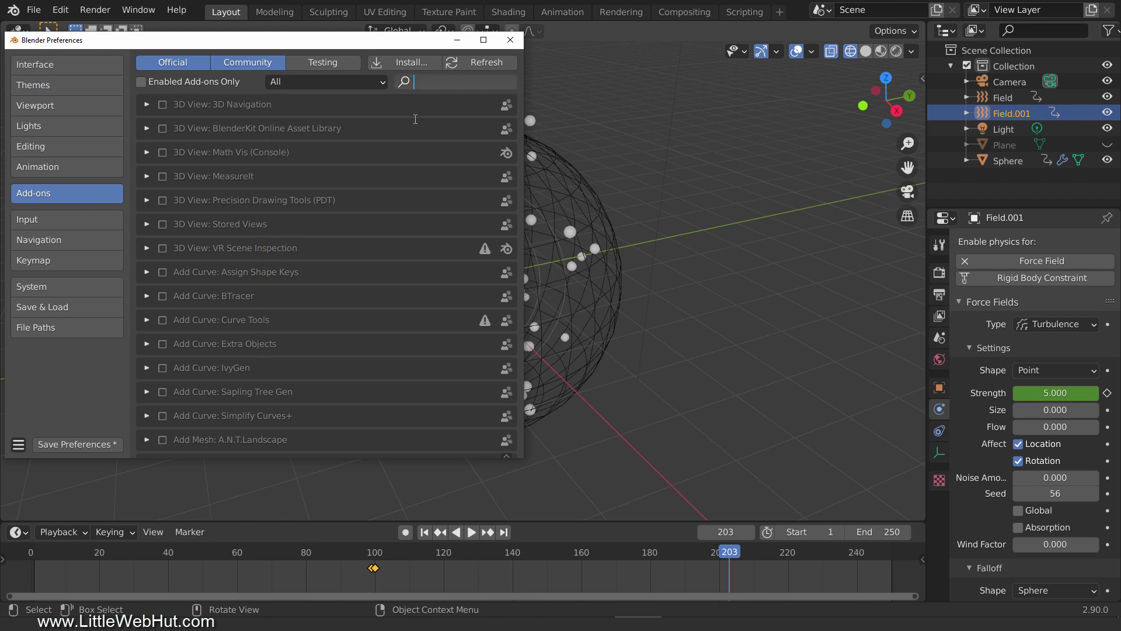
text(bt)
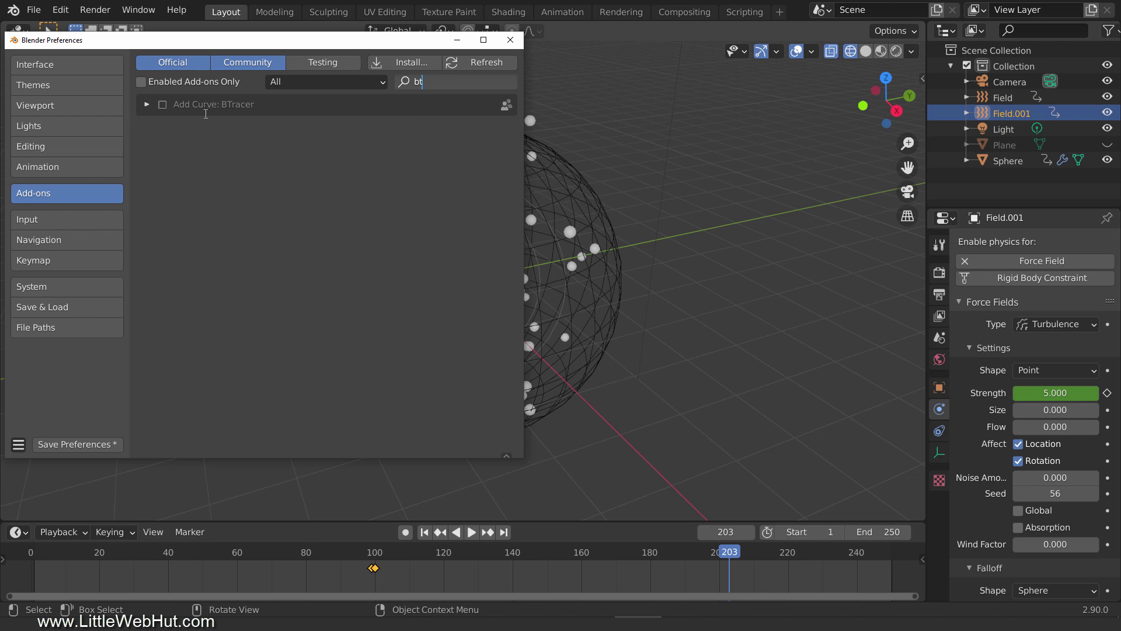
key(Return)
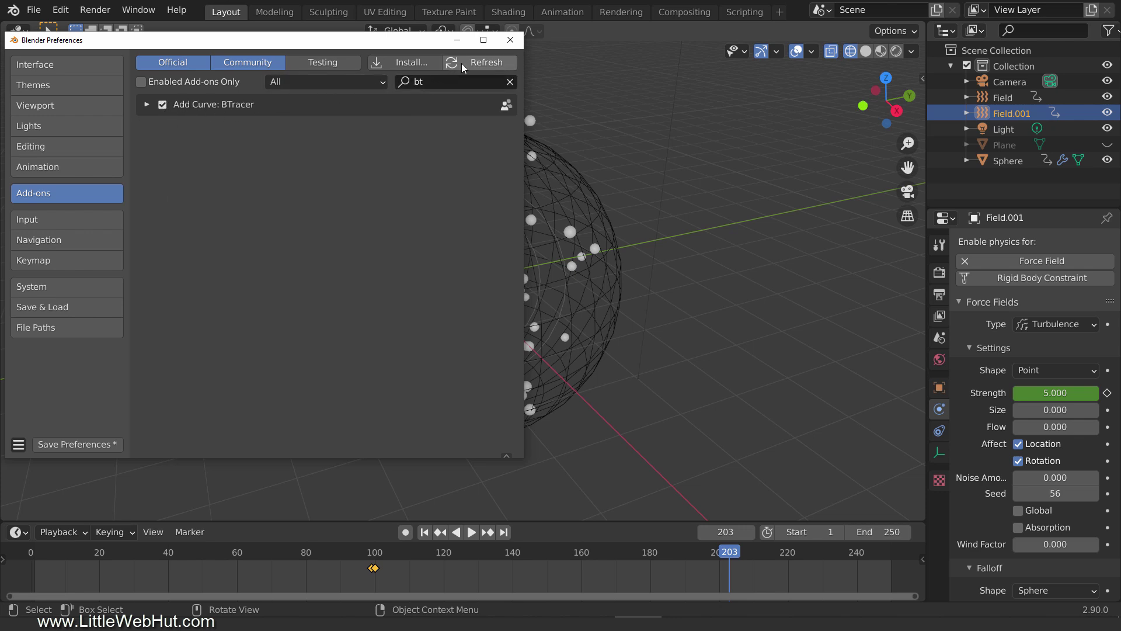
click(510, 41)
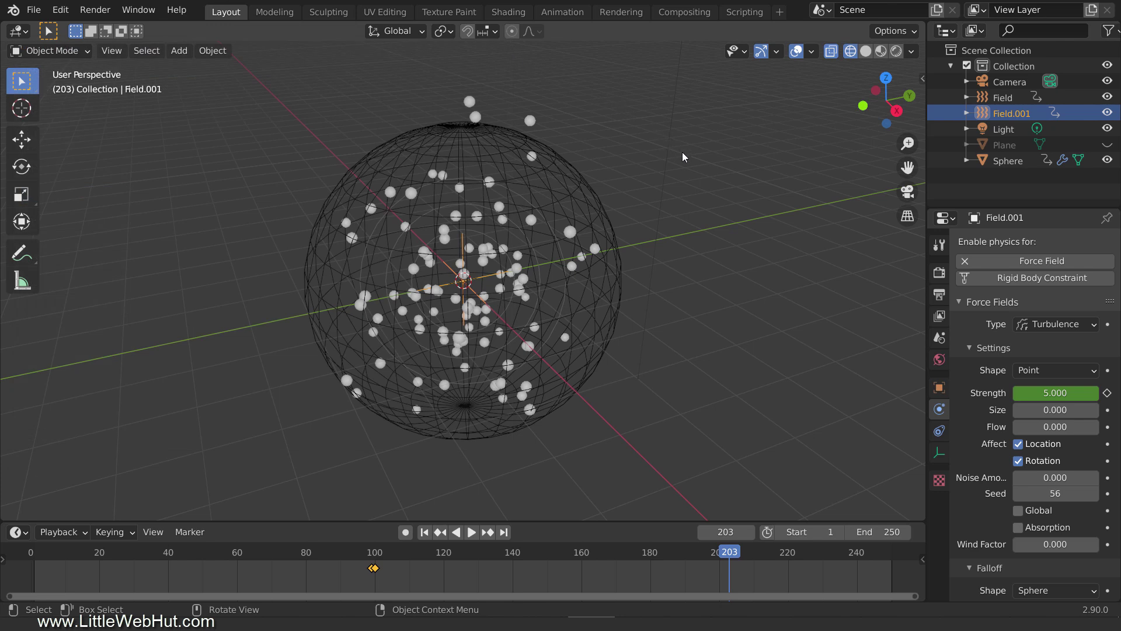
- Choose Particle Connect as the BTracer tool and turn off Auto Frame Range in its settings
key(n)
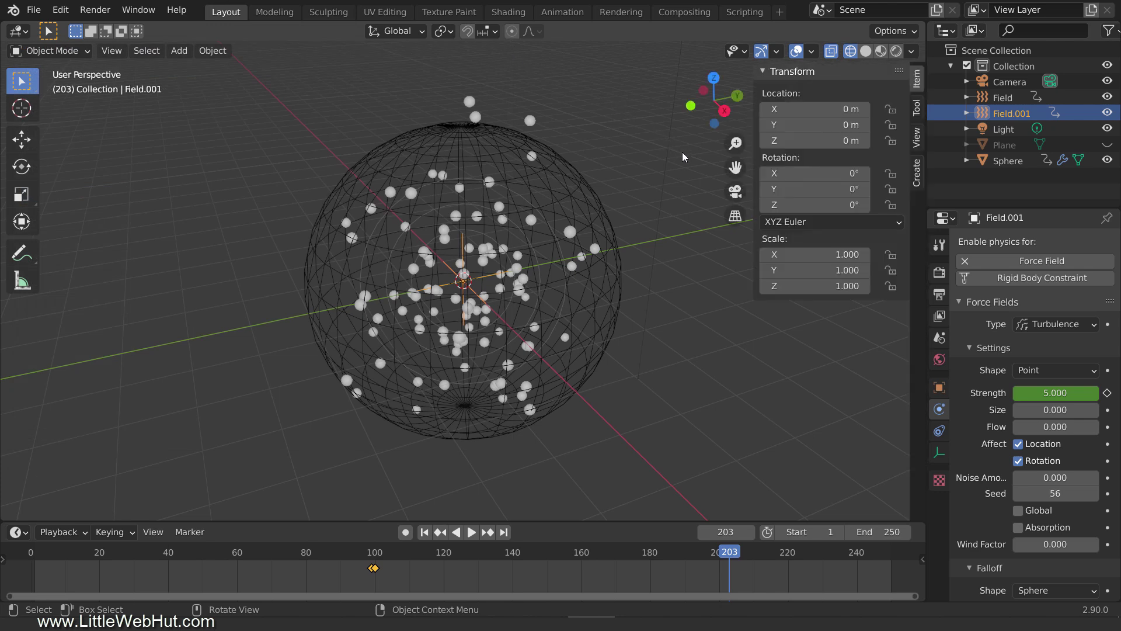
click(917, 174)
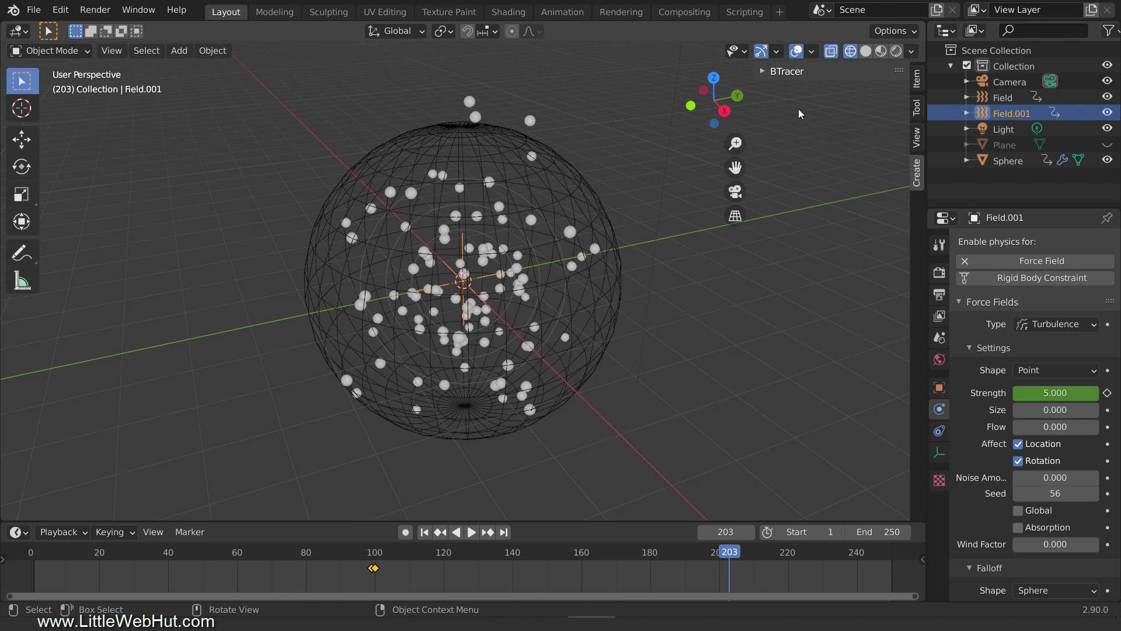
click(765, 72)
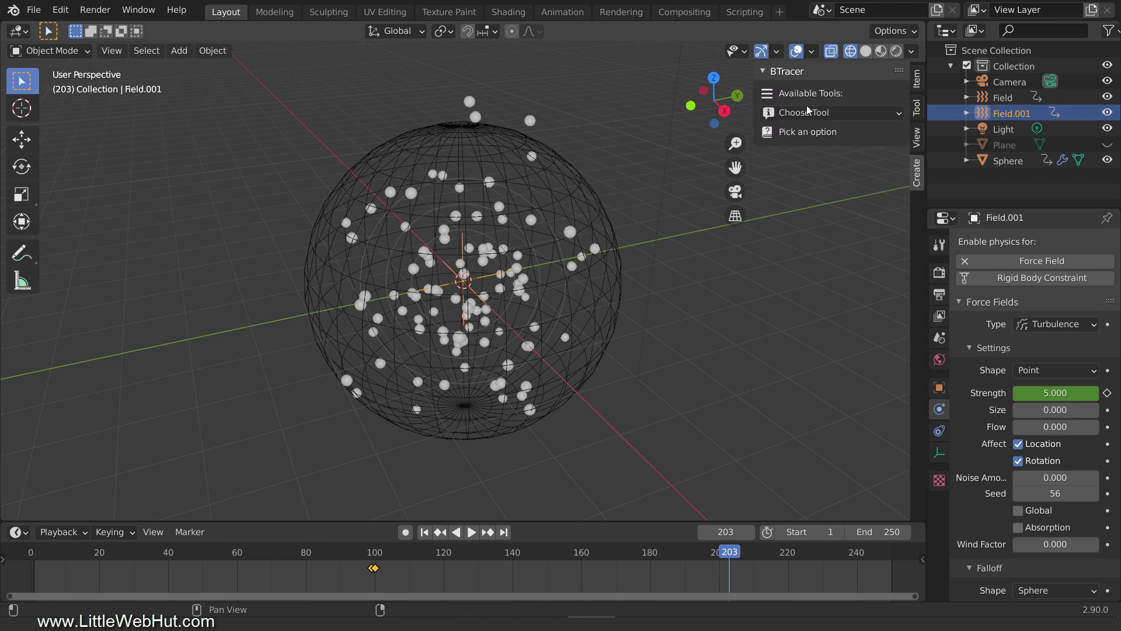
click(828, 113)
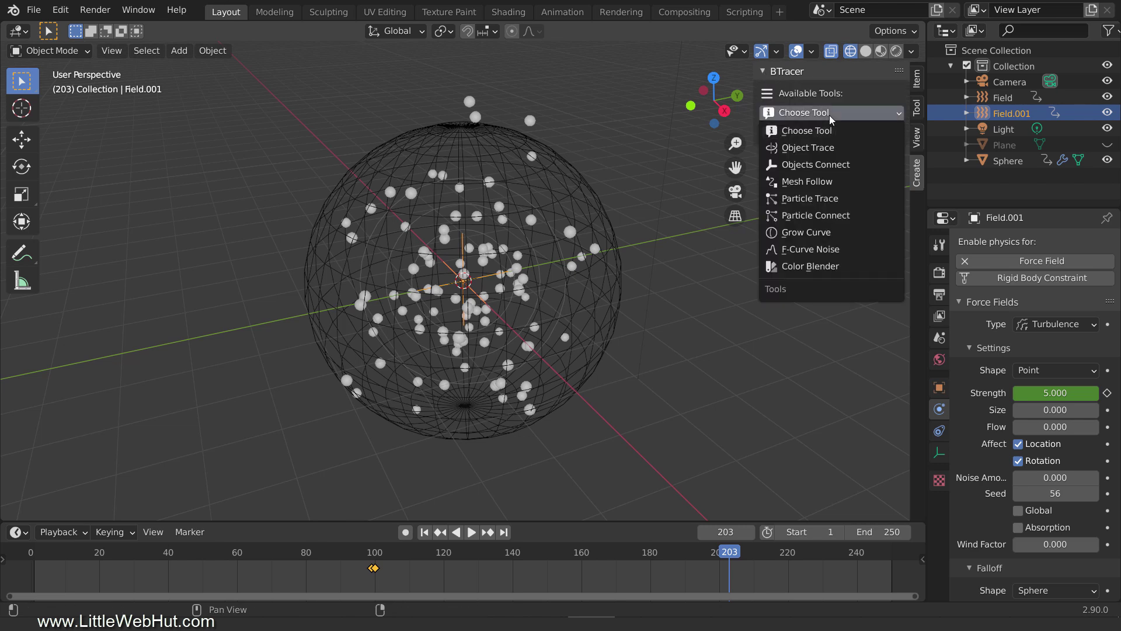
click(858, 212)
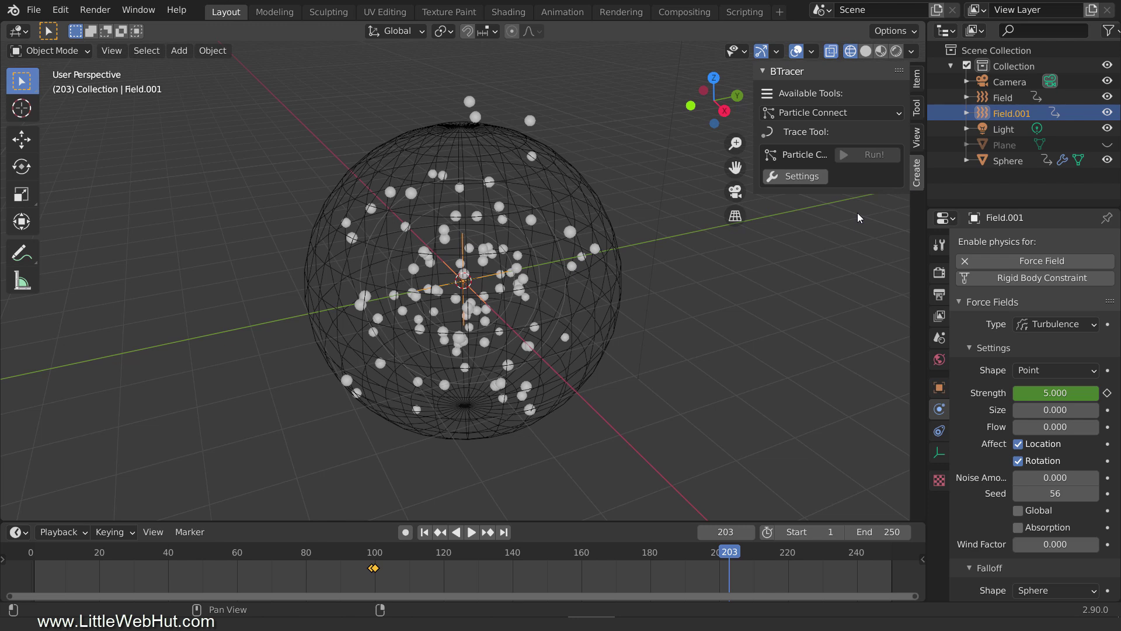
click(803, 178)
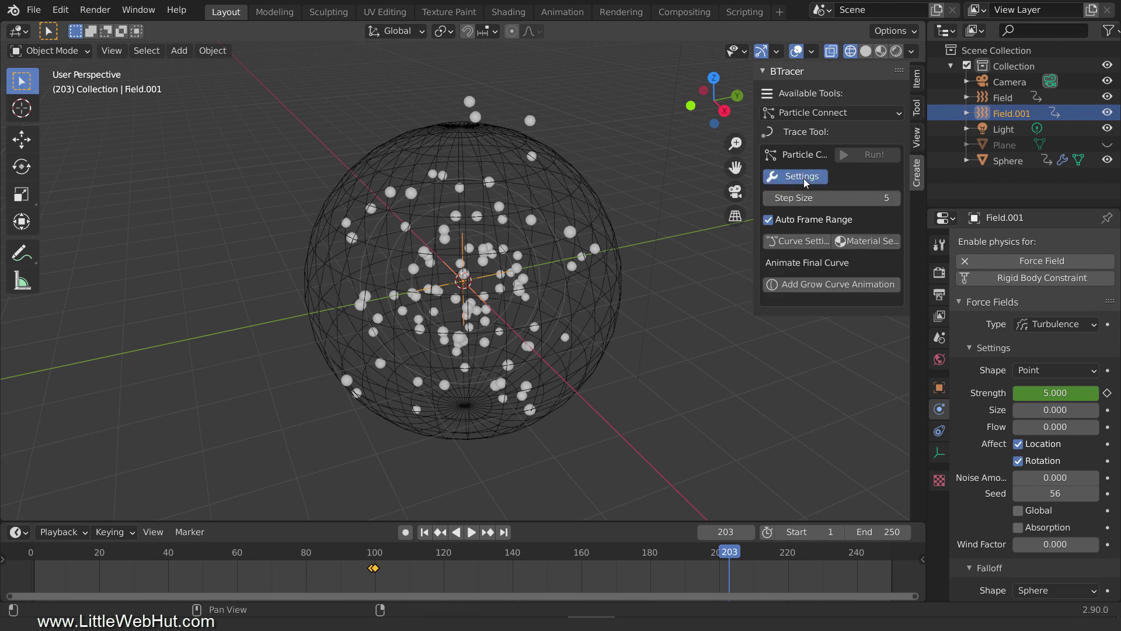
click(768, 220)
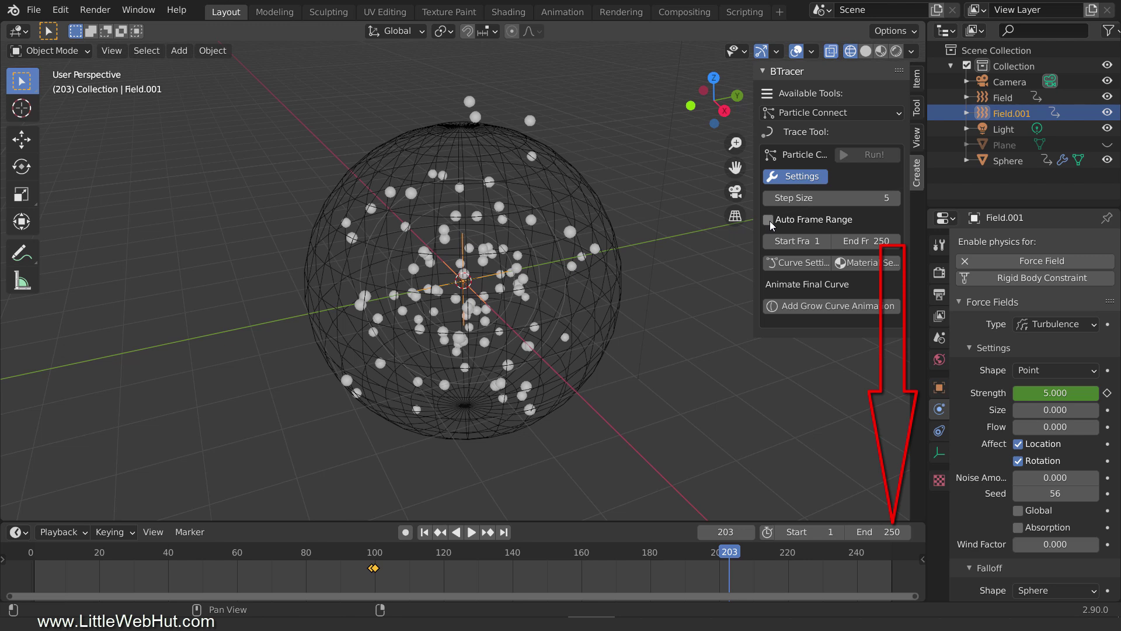
- Set the new curve's handle type to Automatic and run Particle Connect on the sphere
click(808, 262)
click(839, 327)
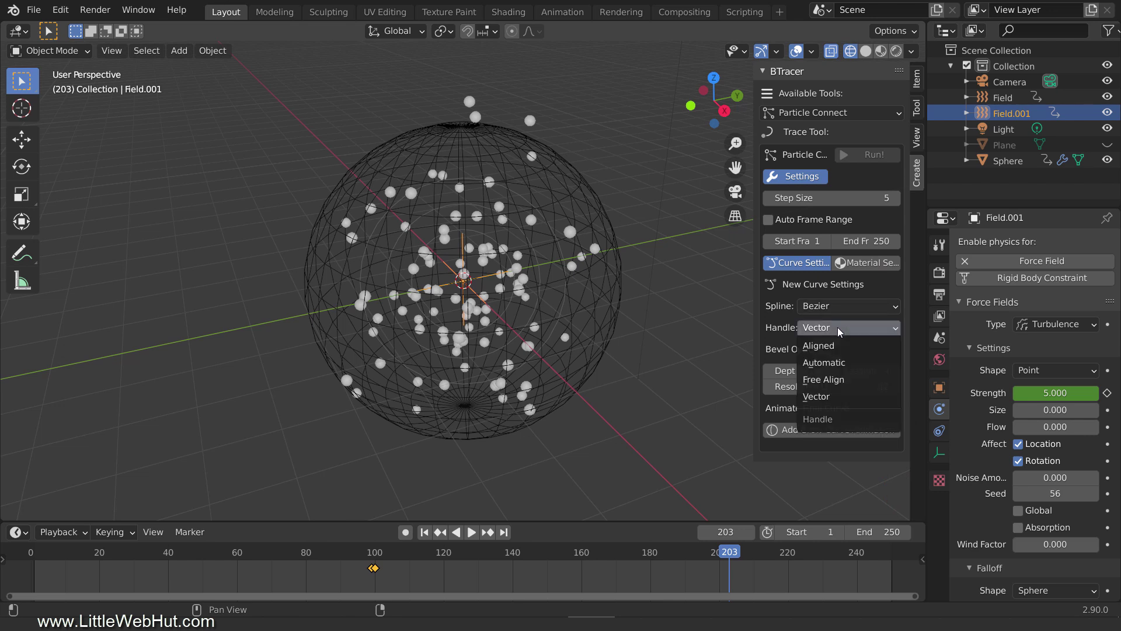
click(851, 363)
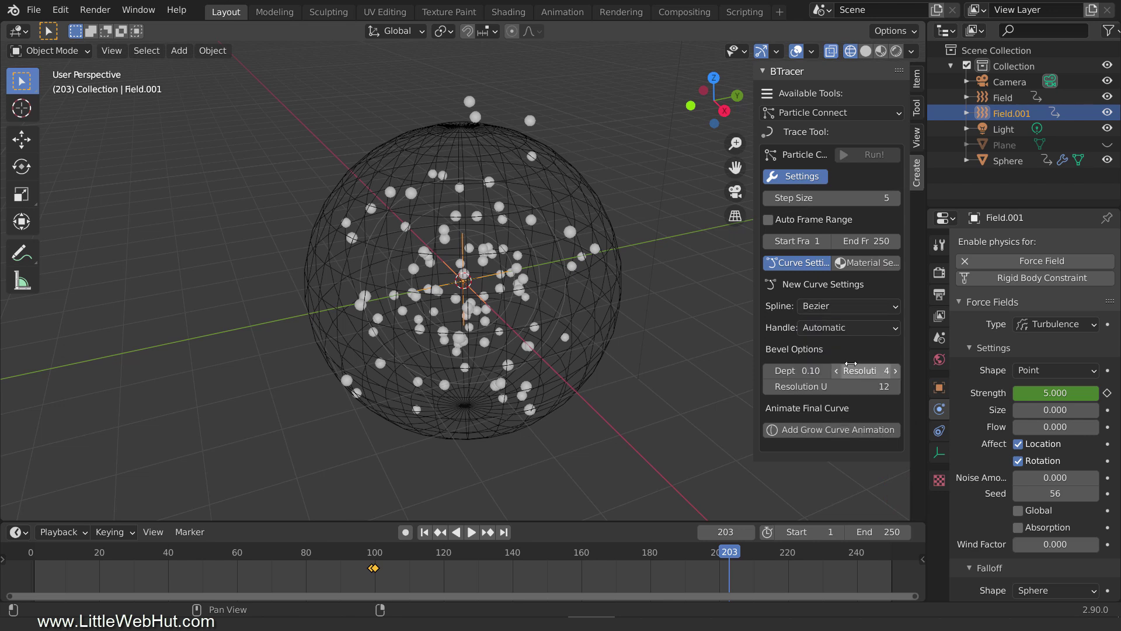
click(570, 195)
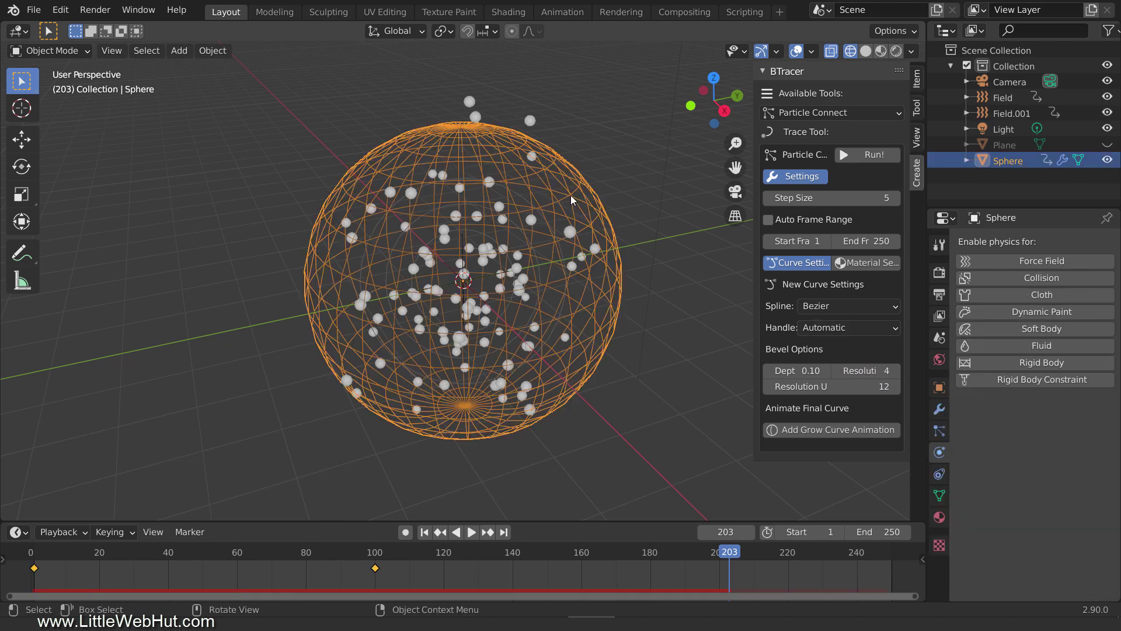
click(858, 158)
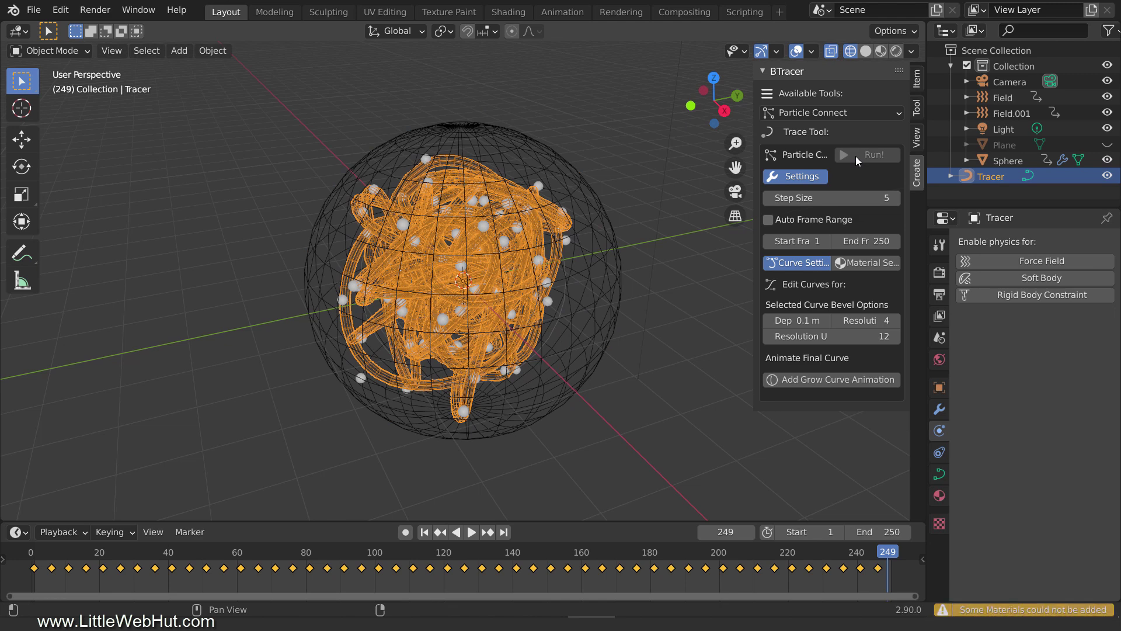
- Show the render visibility toggles in the outliner and hide the sphere in both the viewport and renders
click(1109, 31)
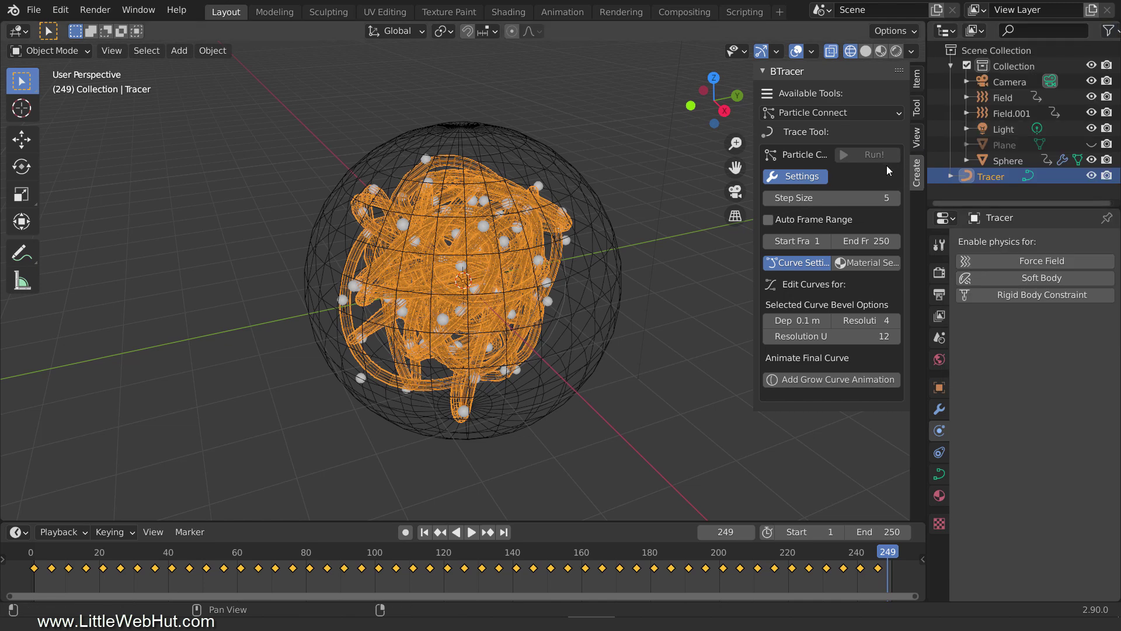
click(1005, 160)
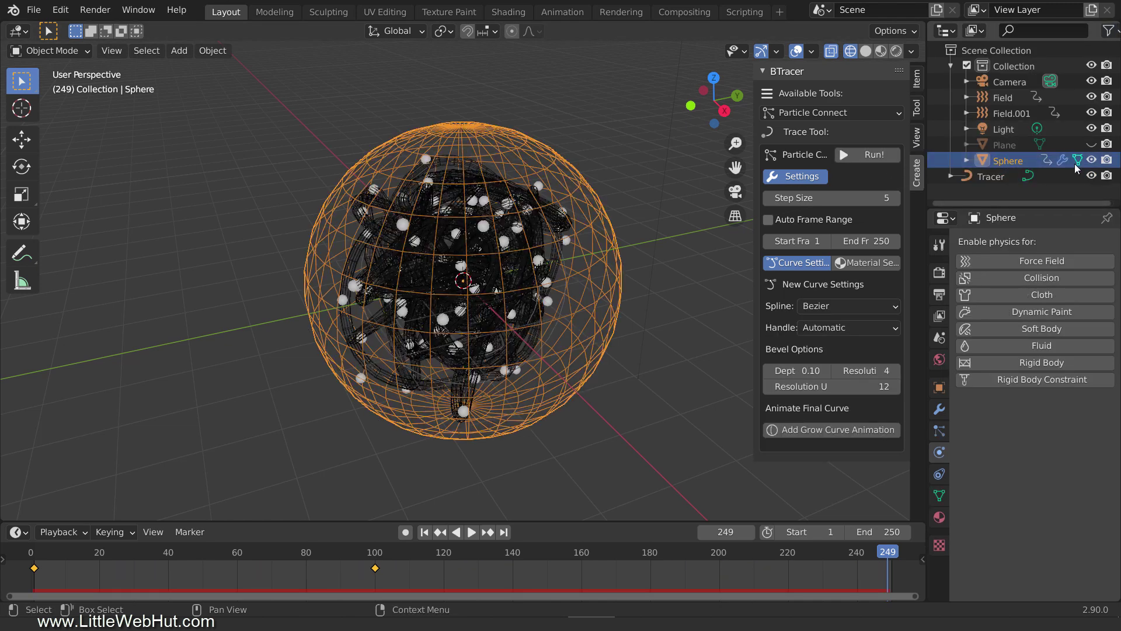
click(1093, 160)
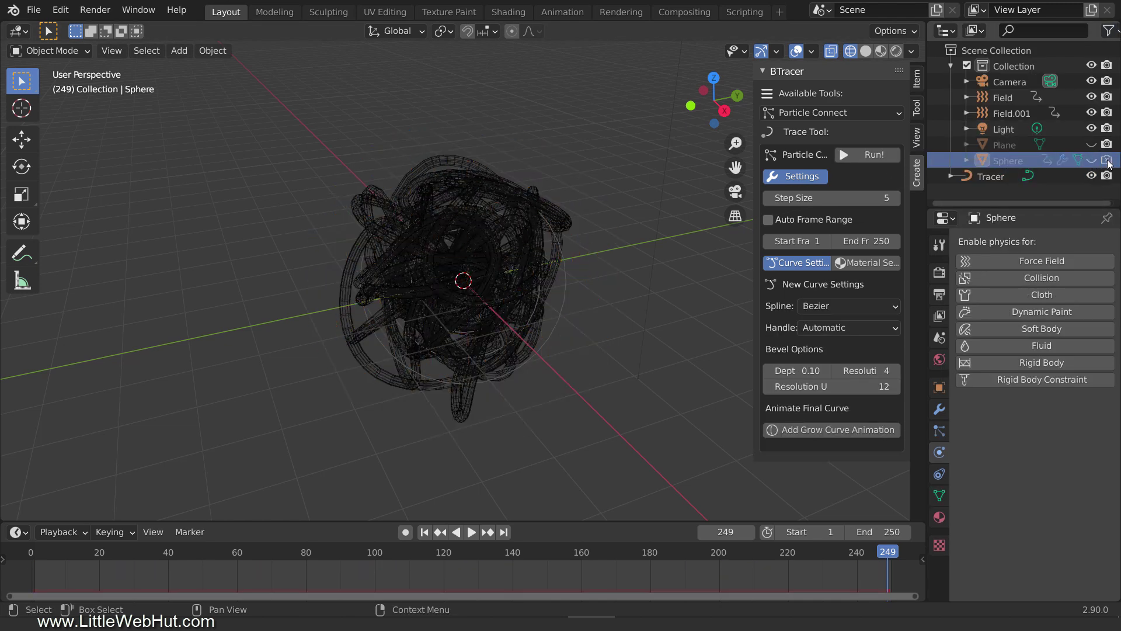
click(1107, 161)
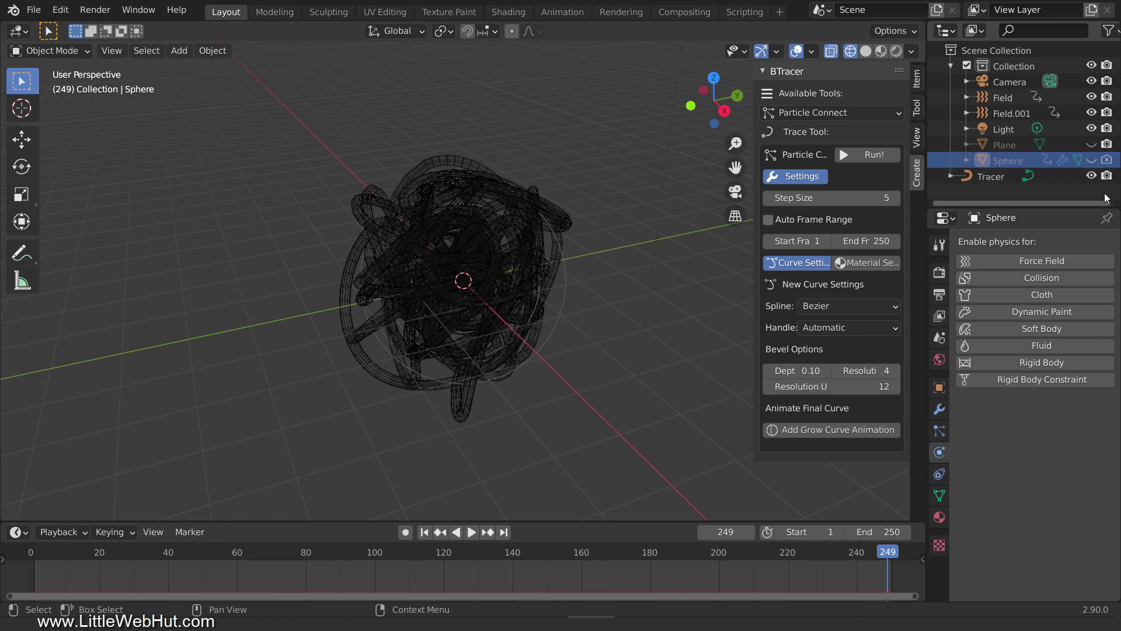
- Switch the viewport to solid shading and play the animation of the traced curve from the first frame
key(z)
click(709, 378)
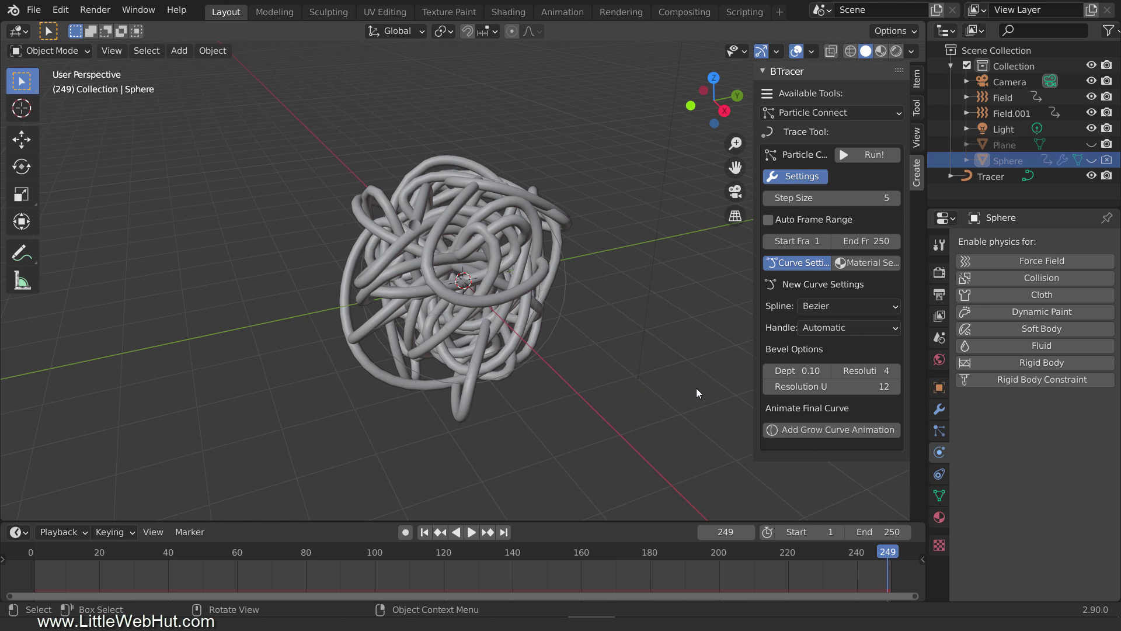
click(425, 532)
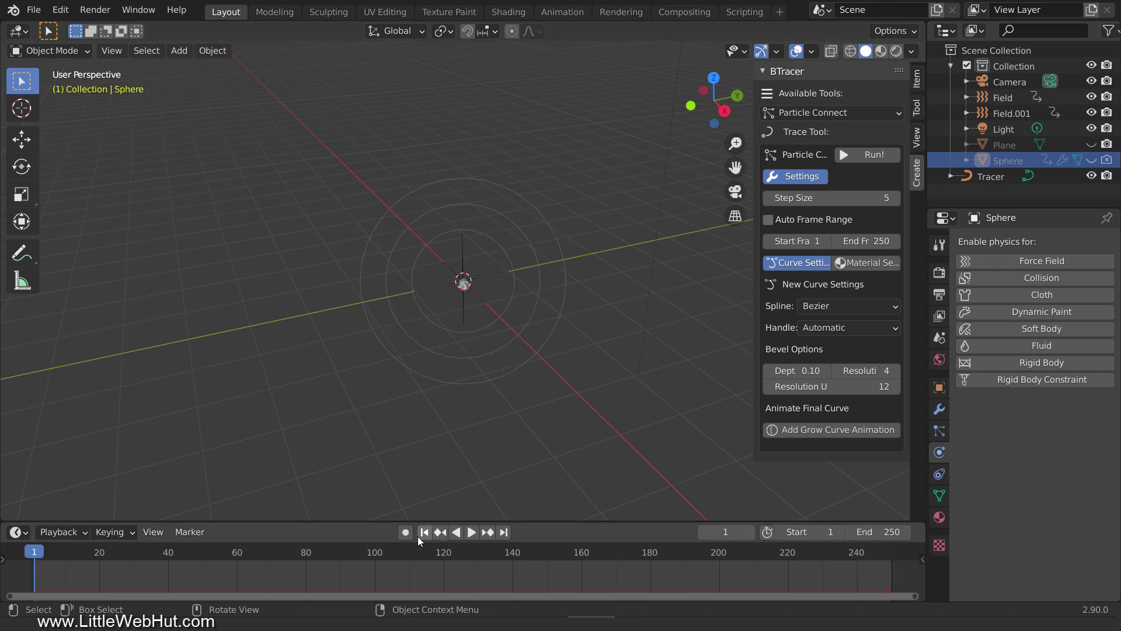
click(472, 532)
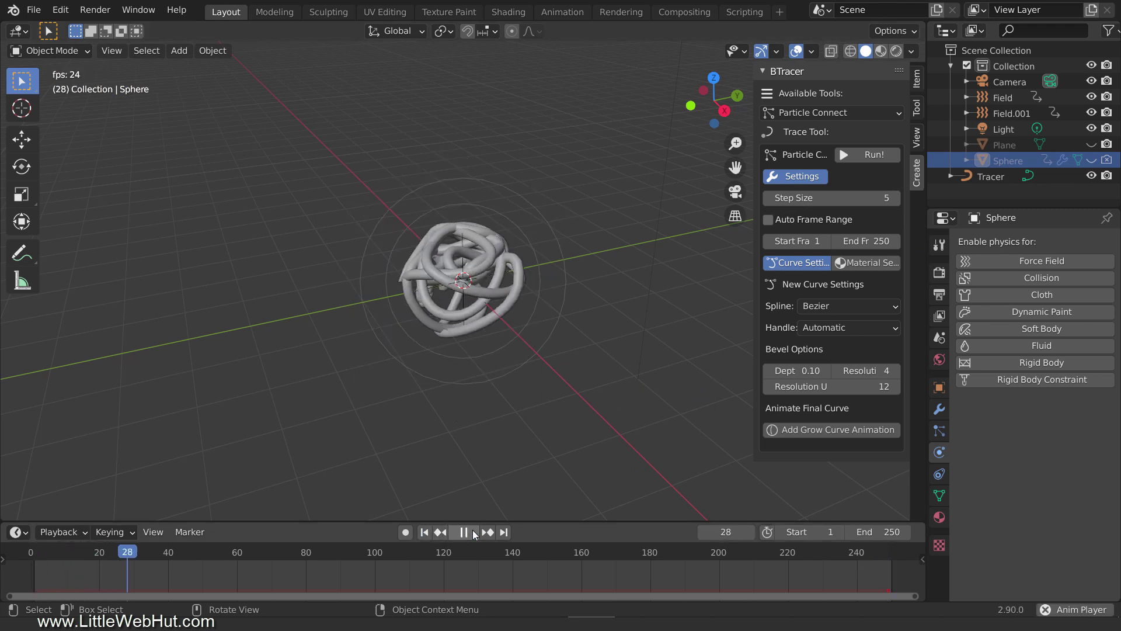